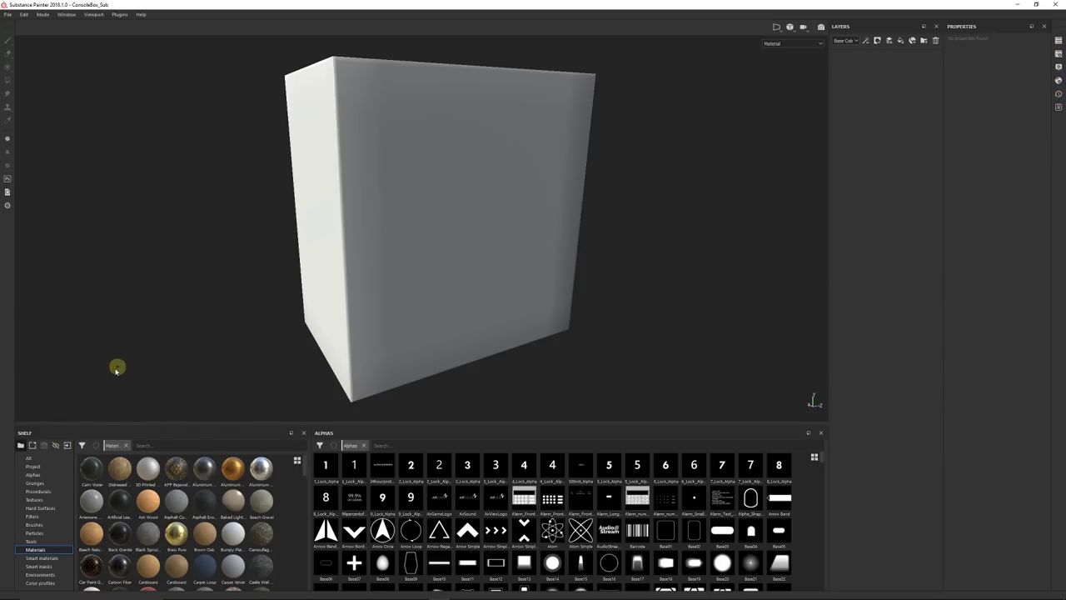
Import the image Cool-Wallpaper-for-iPhone-HD.jpg as a texture into the current session.
{"action": "left_click", "coordinate": [68, 446]}
{"action": "left_click", "coordinate": [579, 193]}
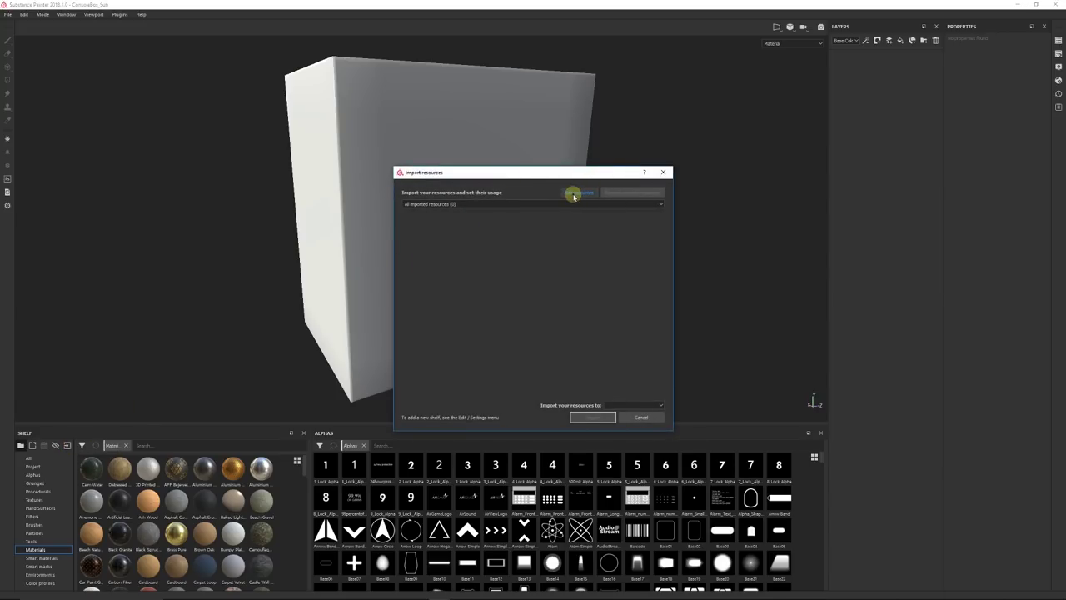
{"action": "double_click", "coordinate": [571, 194]}
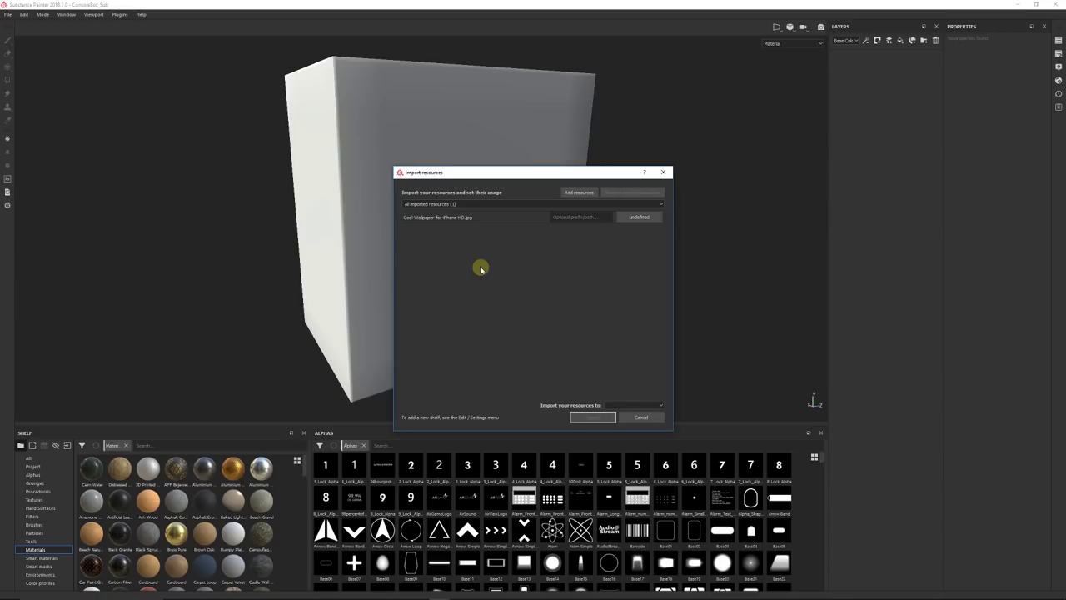
{"action": "left_click", "coordinate": [635, 218]}
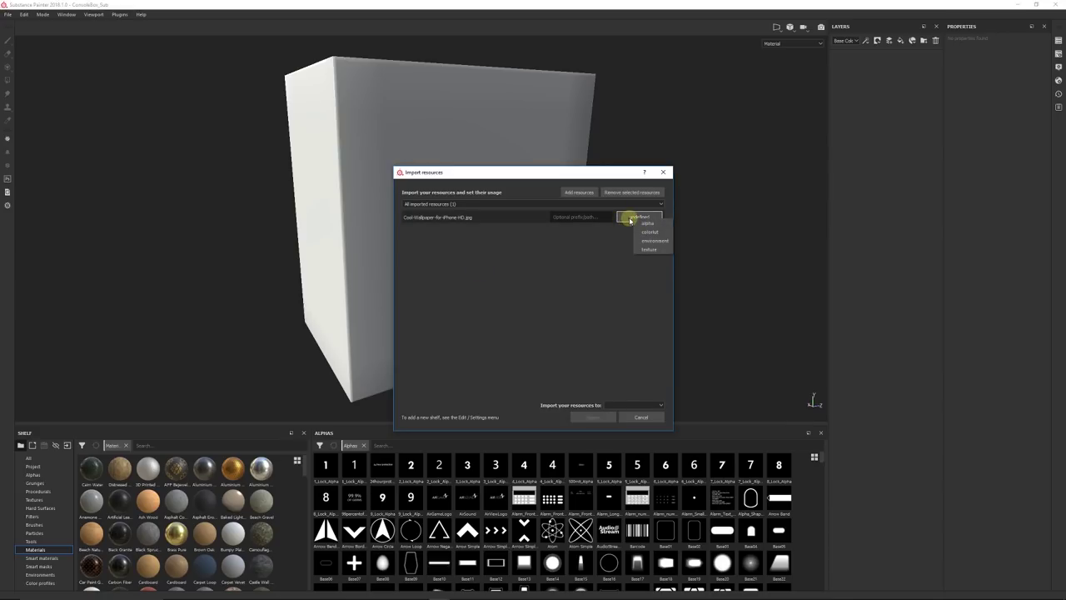
{"action": "left_click", "coordinate": [649, 249]}
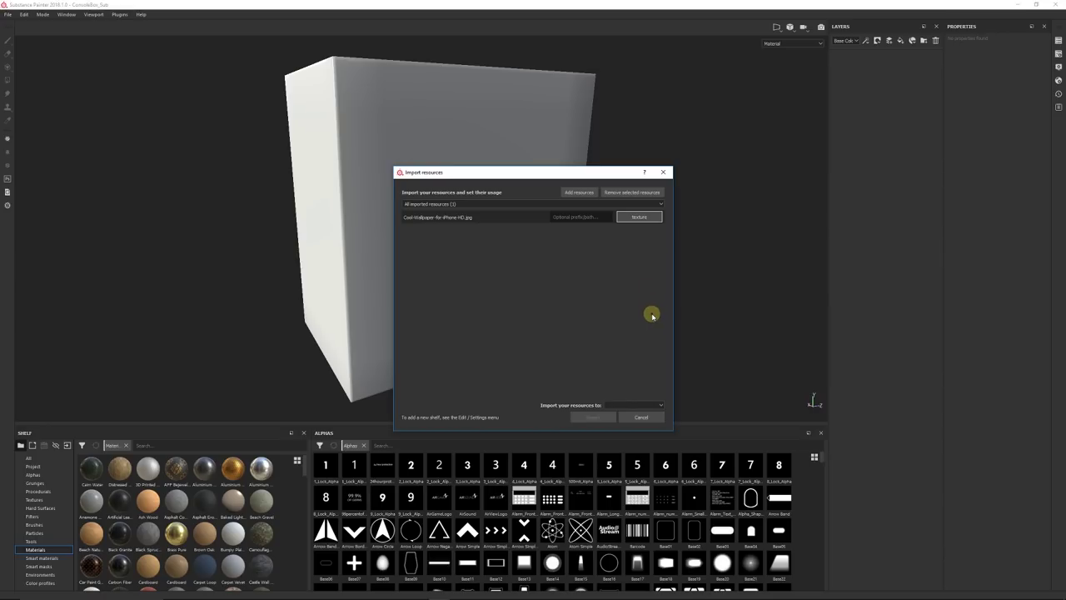
{"action": "left_click", "coordinate": [622, 407]}
{"action": "left_click", "coordinate": [632, 412]}
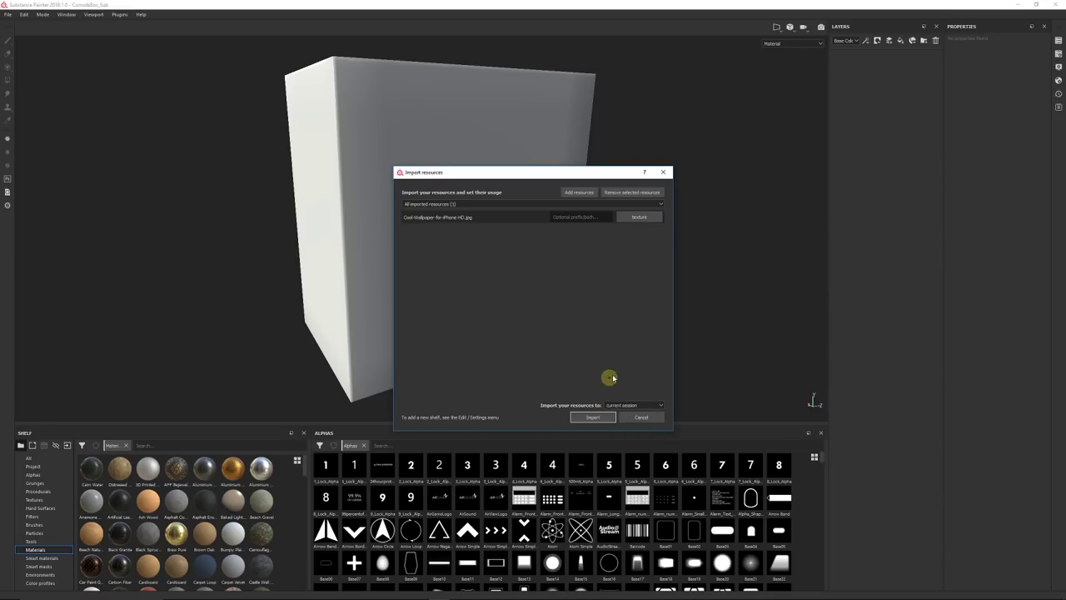
{"action": "left_click", "coordinate": [599, 416]}
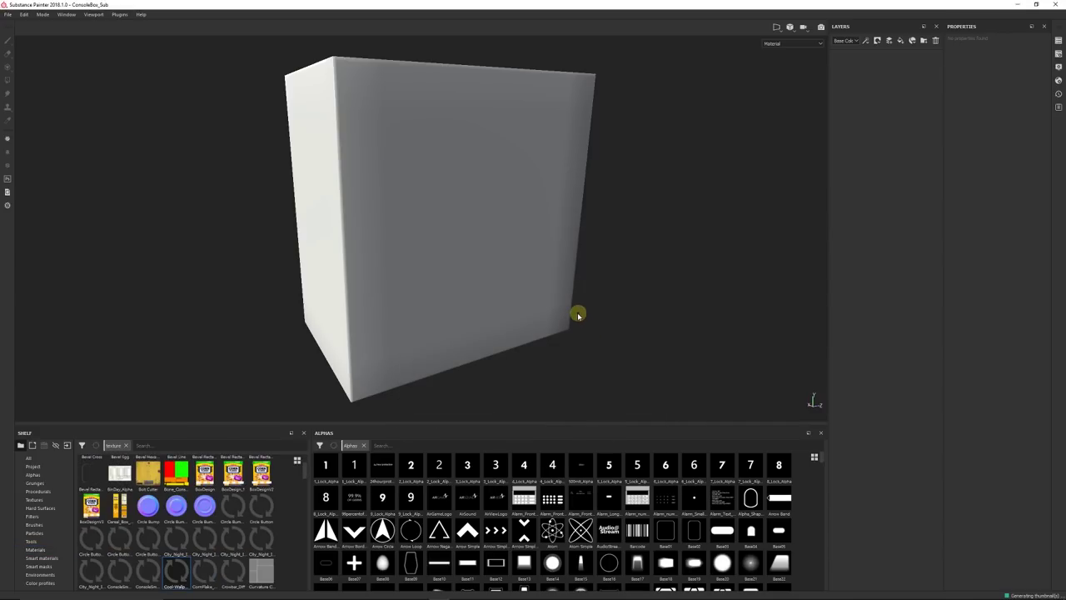
Add a fill layer and assign the imported Cool Wallpaper for iPhone HD texture to its base color.
{"action": "mouse_move", "coordinate": [174, 570]}
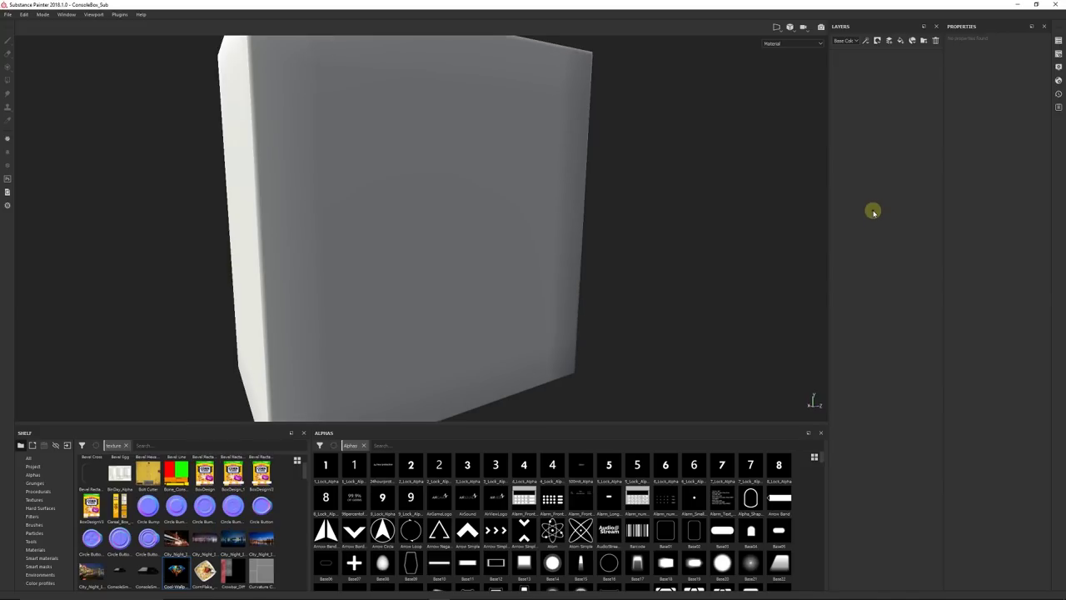
{"action": "left_click", "coordinate": [900, 42]}
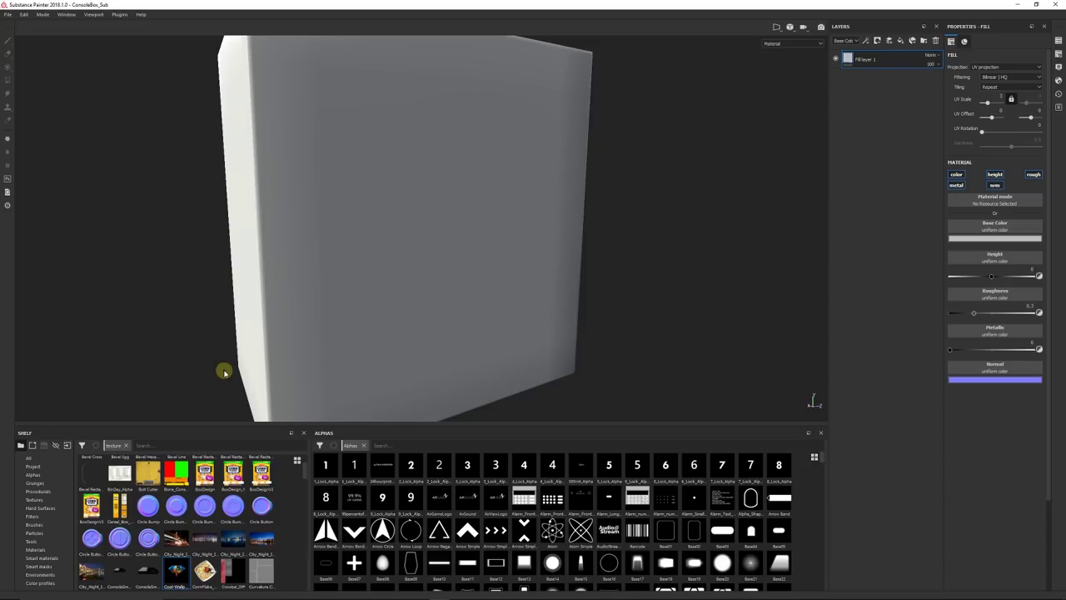
{"action": "left_click_drag", "start_coordinate": [173, 573], "coordinate": [993, 231]}
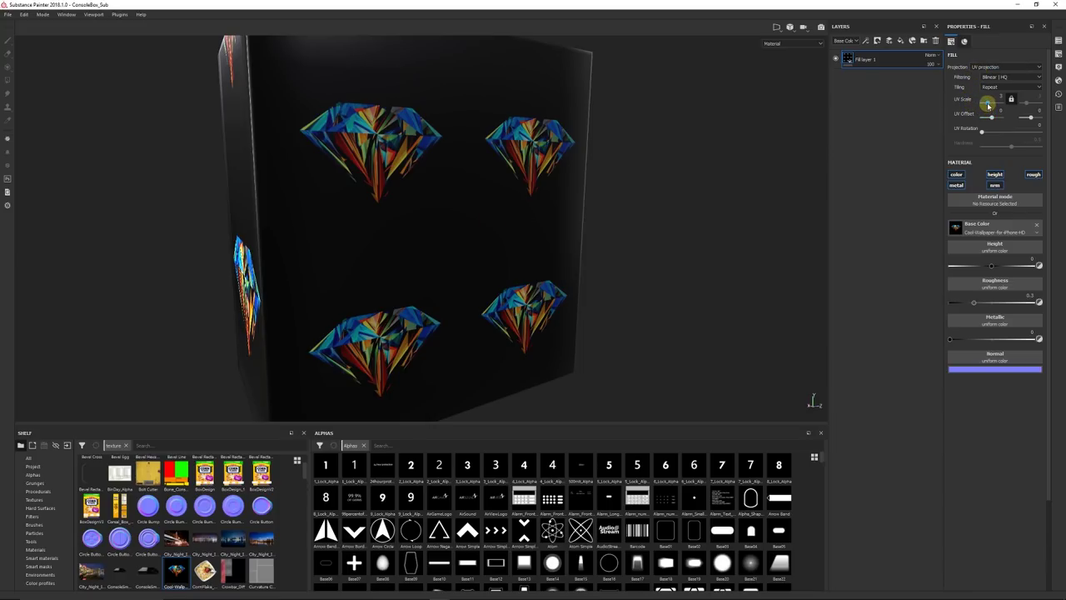
Try a denser UV scale of about 10.5 on the fill layer's diamond texture, and remove the layer.
{"action": "left_click_drag", "start_coordinate": [988, 105], "coordinate": [991, 105]}
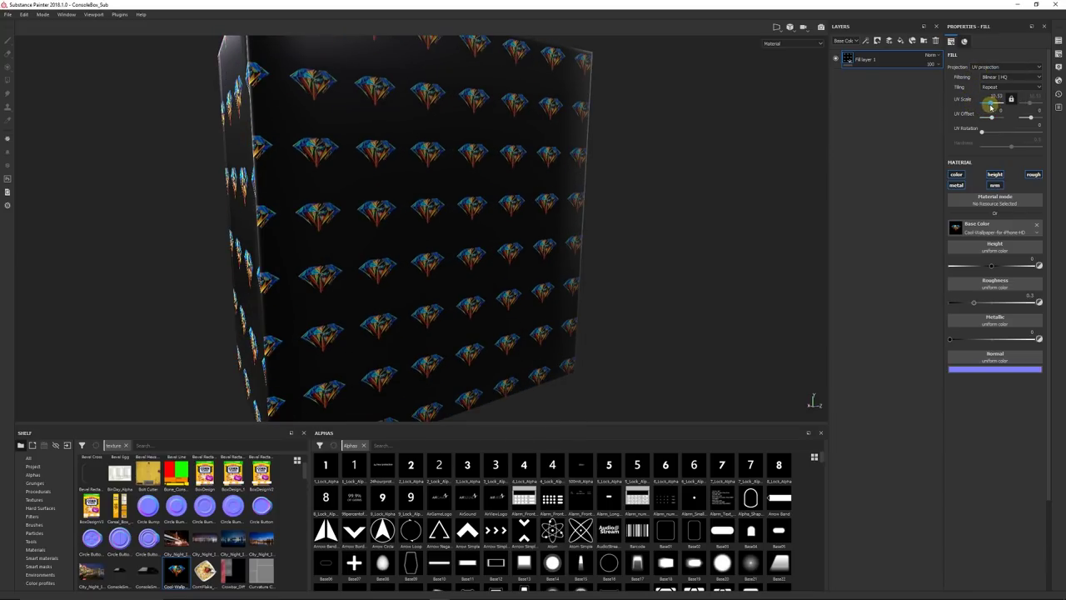
{"action": "scroll", "coordinate": [476, 258], "scroll_direction": "down", "scroll_amount": 3}
{"action": "scroll", "coordinate": [472, 257], "scroll_direction": "up", "scroll_amount": 3}
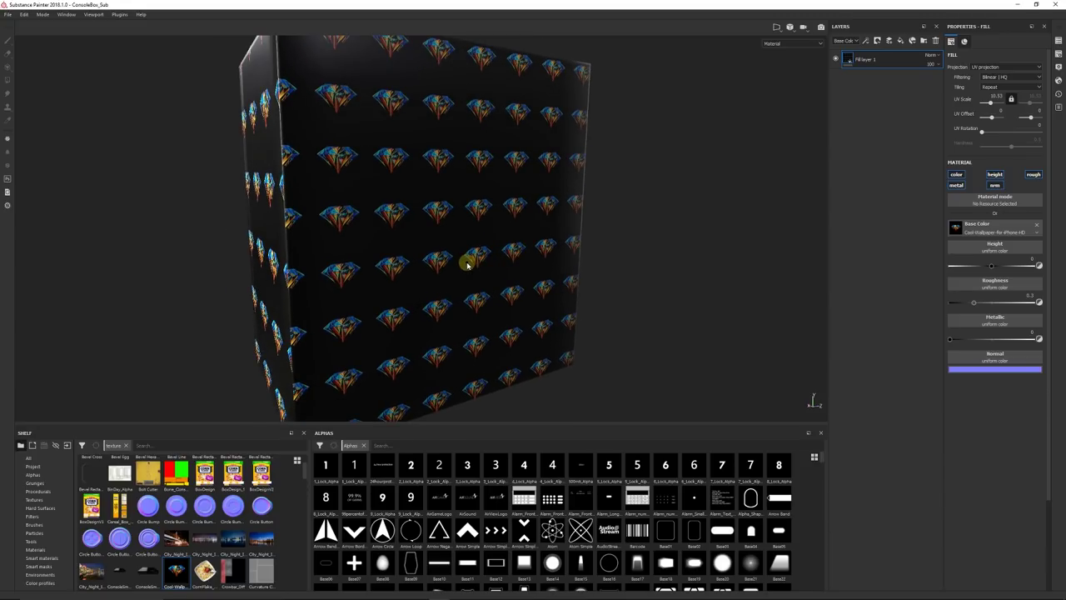
{"action": "left_click_drag", "start_coordinate": [394, 265], "coordinate": [213, 248], "text": "alt"}
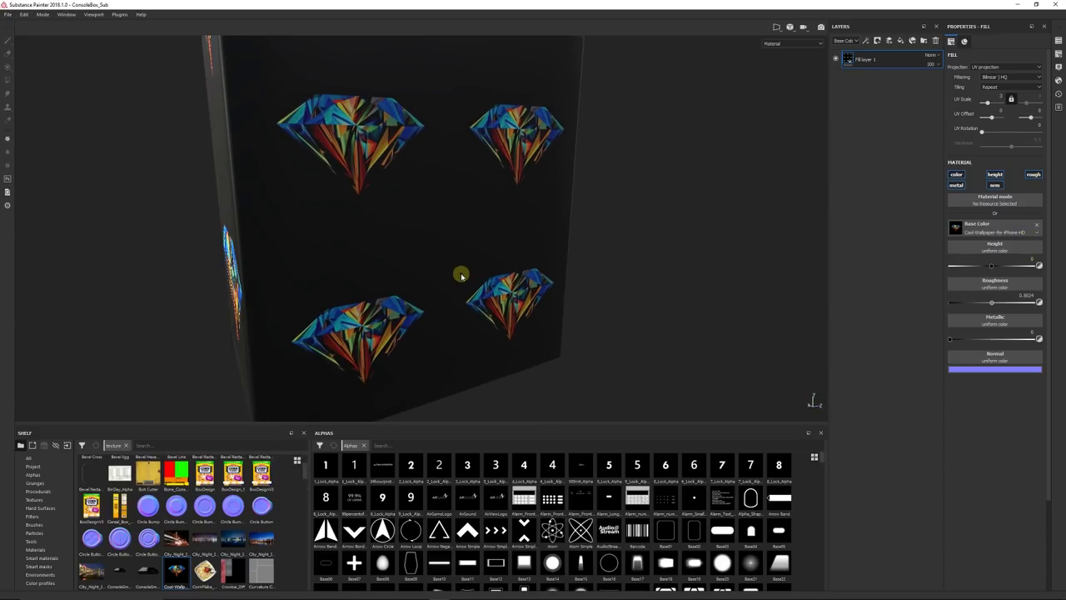
{"action": "scroll", "coordinate": [461, 276], "scroll_direction": "down", "scroll_amount": 1}
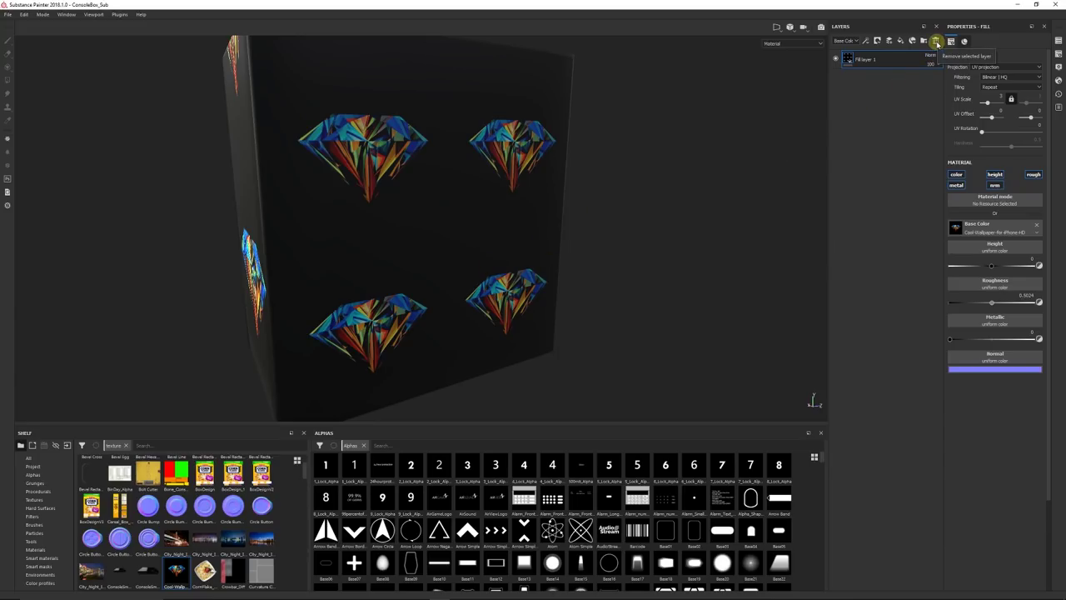
{"action": "left_click", "coordinate": [936, 42]}
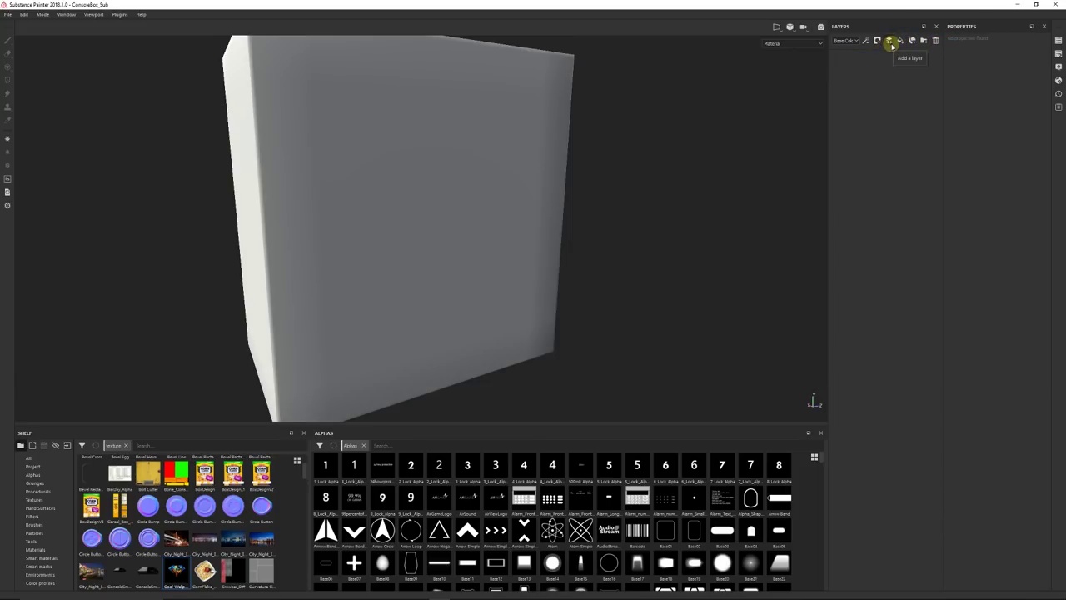
Add a paint layer and load the Cool Wallpaper for iPhone HD texture as base color for the Projection tool, facing the box's front.
{"action": "left_click", "coordinate": [890, 41]}
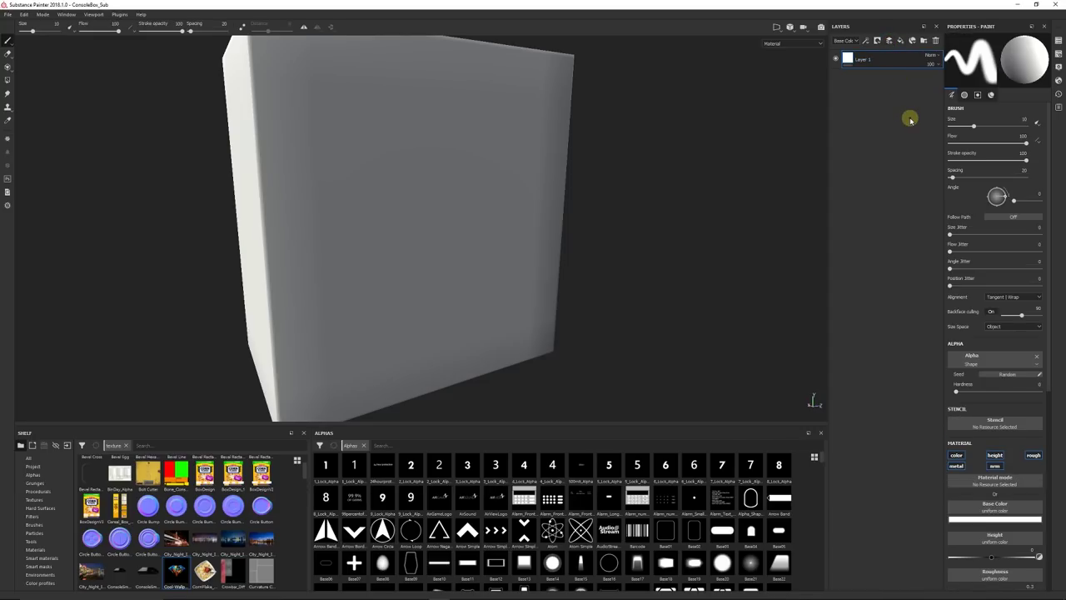
{"action": "key", "text": "f"}
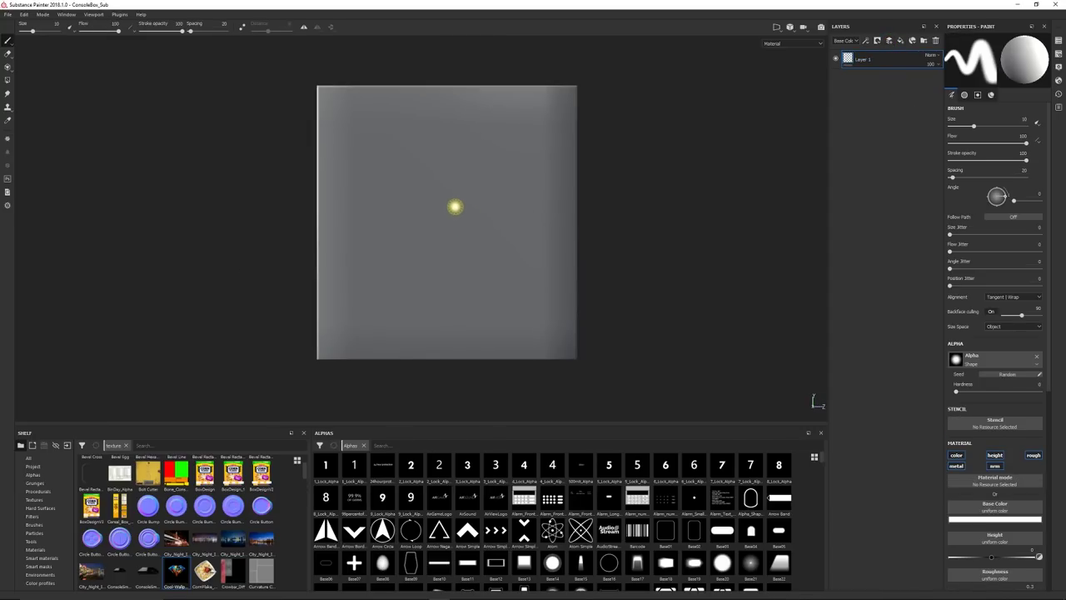
{"action": "left_click", "coordinate": [9, 69]}
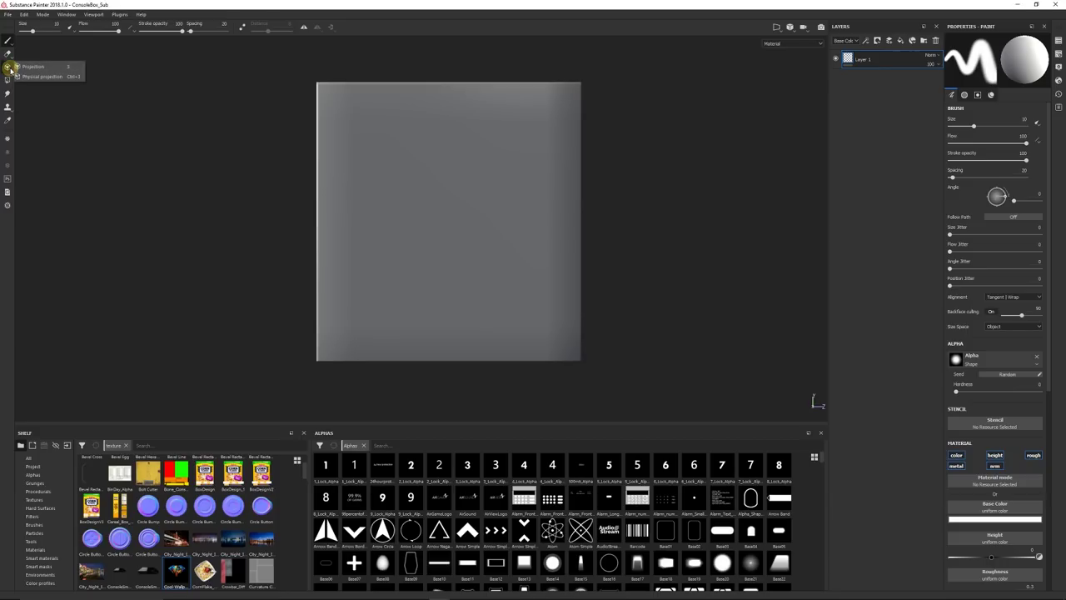
{"action": "left_click", "coordinate": [33, 66]}
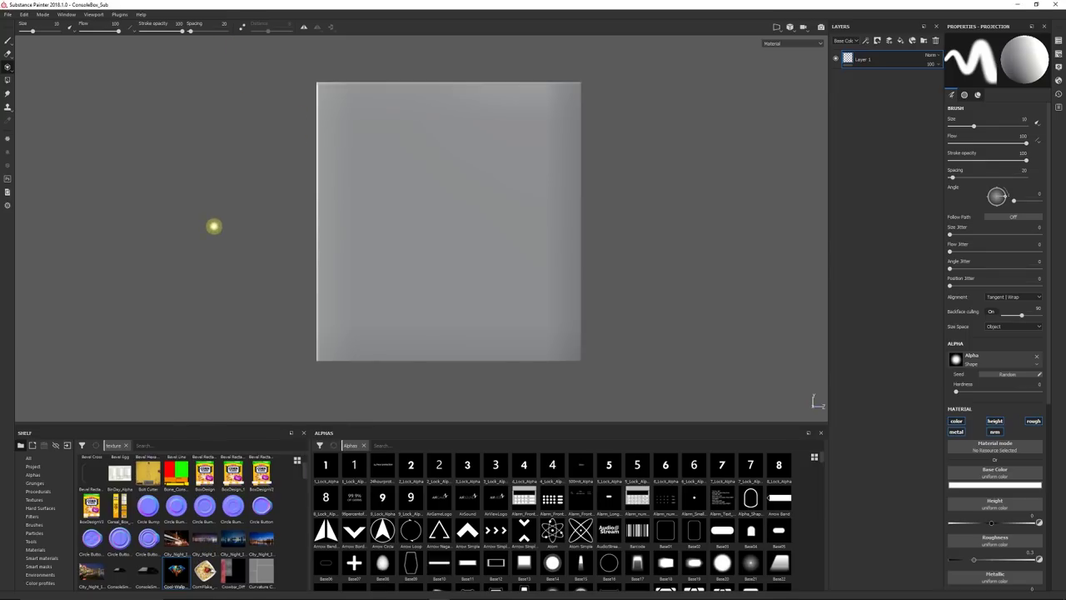
{"action": "left_click_drag", "start_coordinate": [177, 570], "coordinate": [995, 473]}
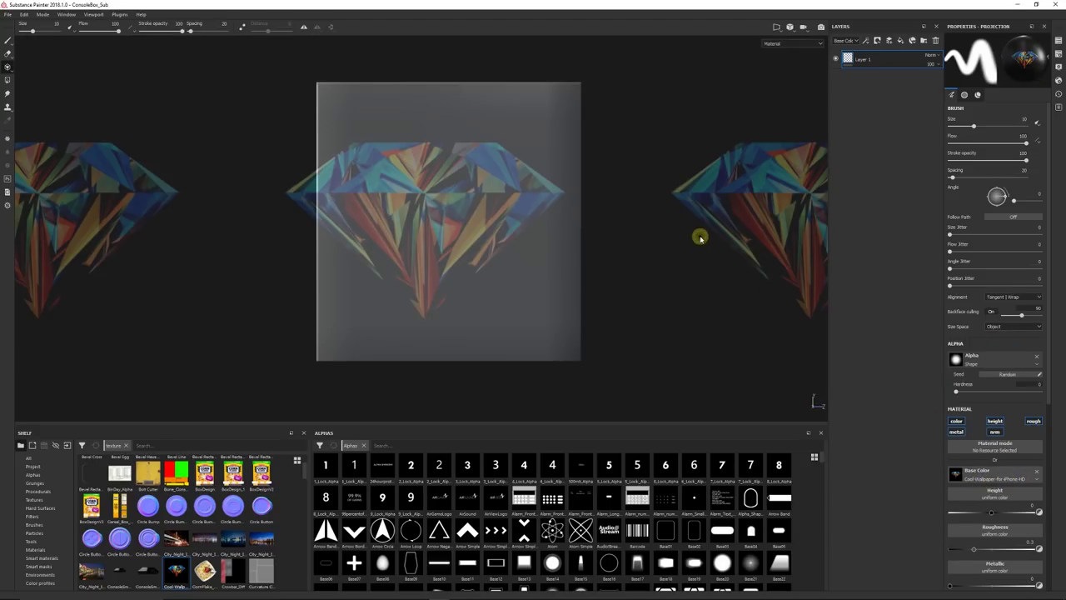
Set the projection brush size to 100 and shrink and centre the projected diamond within the box's front face.
{"action": "scroll", "coordinate": [528, 222], "scroll_direction": "up", "scroll_amount": 5}
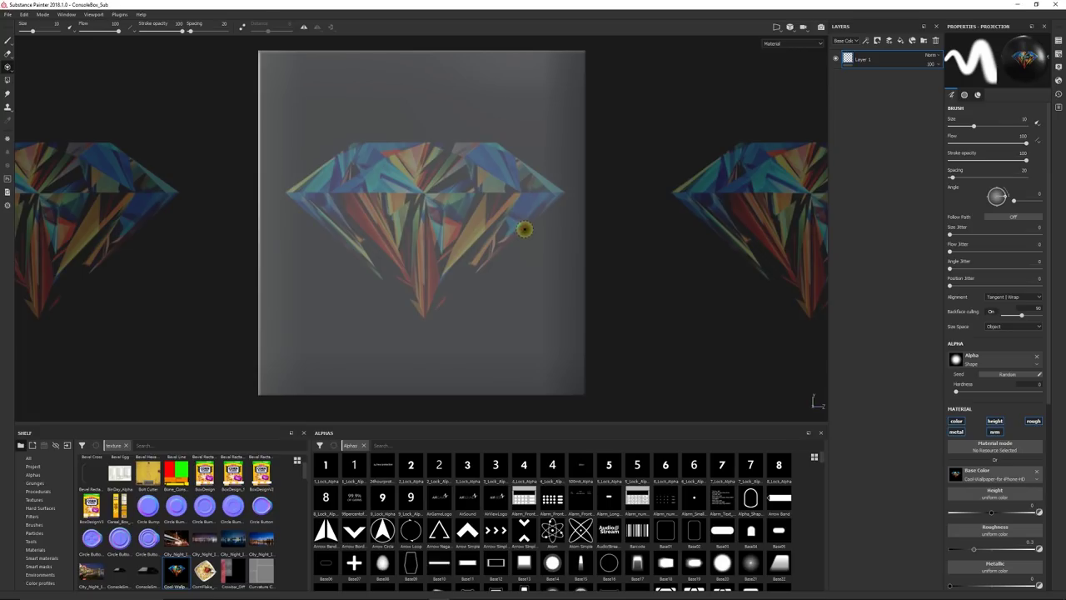
{"action": "right_click_drag", "start_coordinate": [392, 247], "coordinate": [408, 258], "text": "ctrl"}
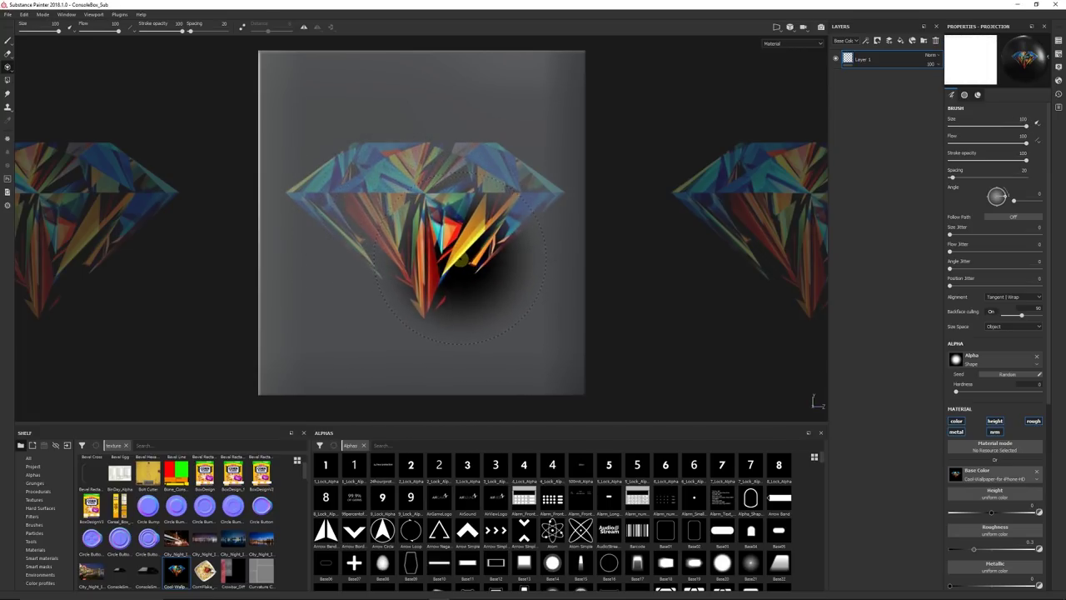
{"action": "key", "text": "s"}
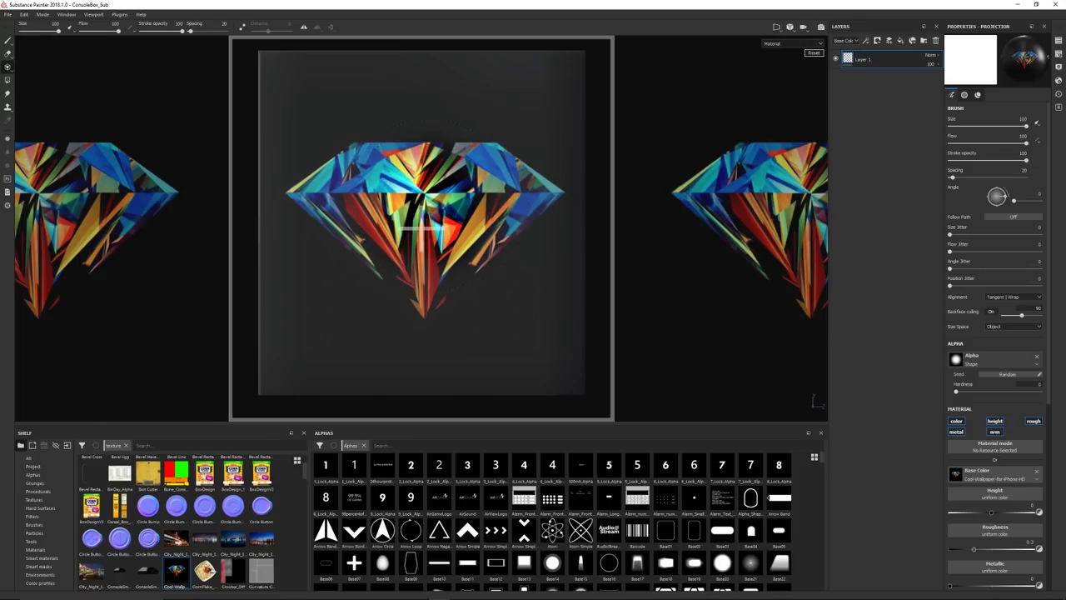
{"action": "mouse_move", "coordinate": [428, 204]}
{"action": "middle_mouse_down"}
{"action": "mouse_move", "coordinate": [451, 205]}
{"action": "mouse_move", "coordinate": [437, 212]}
{"action": "middle_mouse_up"}
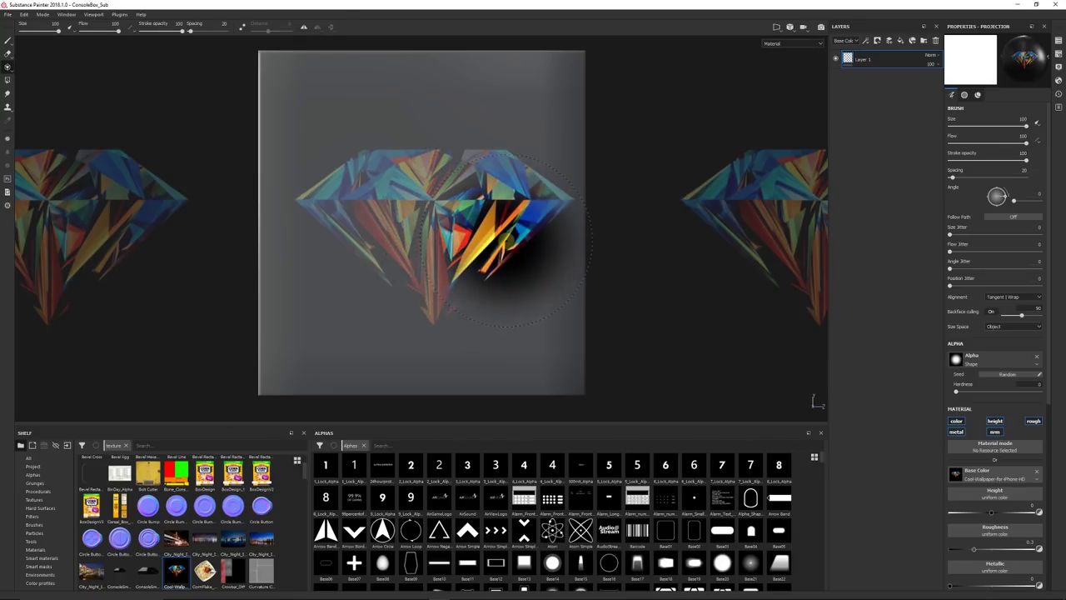
{"action": "key", "text": "s"}
{"action": "right_click_drag", "start_coordinate": [523, 259], "coordinate": [498, 232]}
{"action": "middle_click_drag", "start_coordinate": [494, 245], "coordinate": [486, 232]}
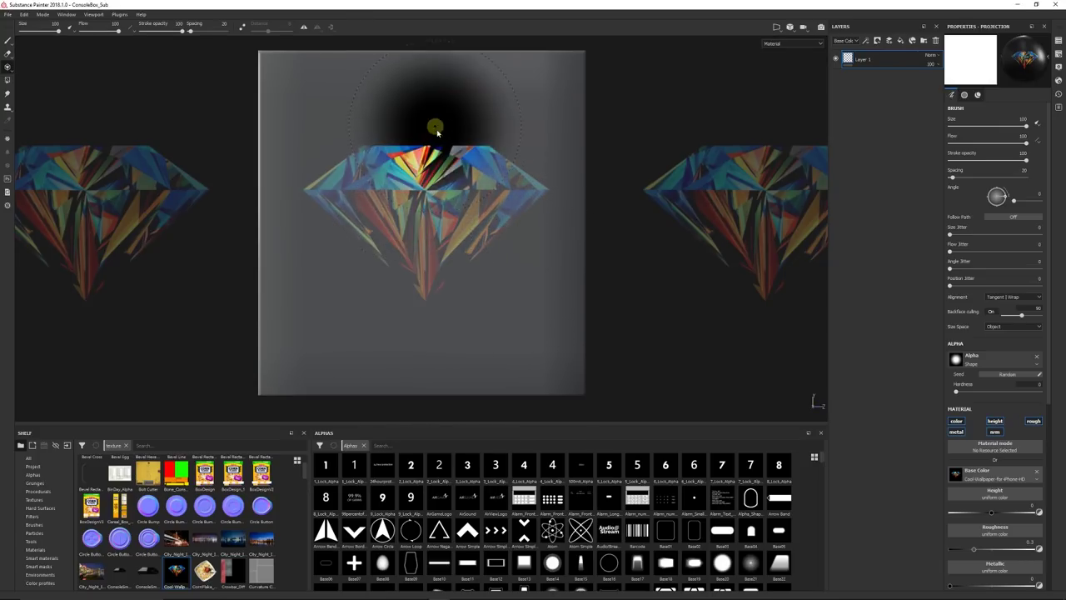
Paint the projected diamond image over the whole front face of the box.
{"action": "mouse_move", "coordinate": [362, 317]}
{"action": "left_mouse_down"}
{"action": "mouse_move", "coordinate": [366, 335]}
{"action": "mouse_move", "coordinate": [328, 288]}
{"action": "mouse_move", "coordinate": [383, 213]}
{"action": "mouse_move", "coordinate": [278, 138]}
{"action": "mouse_move", "coordinate": [244, 143]}
{"action": "mouse_move", "coordinate": [466, 60]}
{"action": "mouse_move", "coordinate": [238, 64]}
{"action": "mouse_move", "coordinate": [571, 90]}
{"action": "mouse_move", "coordinate": [612, 136]}
{"action": "mouse_move", "coordinate": [505, 308]}
{"action": "mouse_move", "coordinate": [519, 401]}
{"action": "mouse_move", "coordinate": [283, 376]}
{"action": "mouse_move", "coordinate": [338, 163]}
{"action": "mouse_move", "coordinate": [472, 128]}
{"action": "mouse_move", "coordinate": [330, 122]}
{"action": "mouse_move", "coordinate": [285, 242]}
{"action": "mouse_move", "coordinate": [337, 272]}
{"action": "mouse_move", "coordinate": [505, 290]}
{"action": "mouse_move", "coordinate": [550, 312]}
{"action": "mouse_move", "coordinate": [316, 161]}
{"action": "mouse_move", "coordinate": [240, 214]}
{"action": "mouse_move", "coordinate": [202, 204]}
{"action": "mouse_move", "coordinate": [283, 191]}
{"action": "left_mouse_up"}
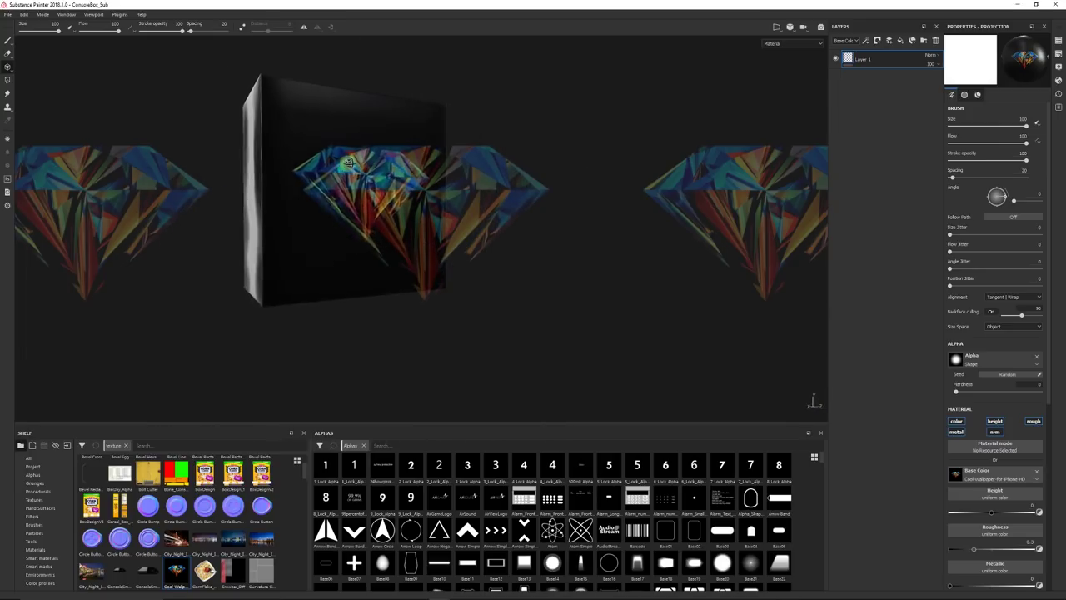
{"action": "scroll", "coordinate": [383, 200], "scroll_direction": "up", "scroll_amount": 3}
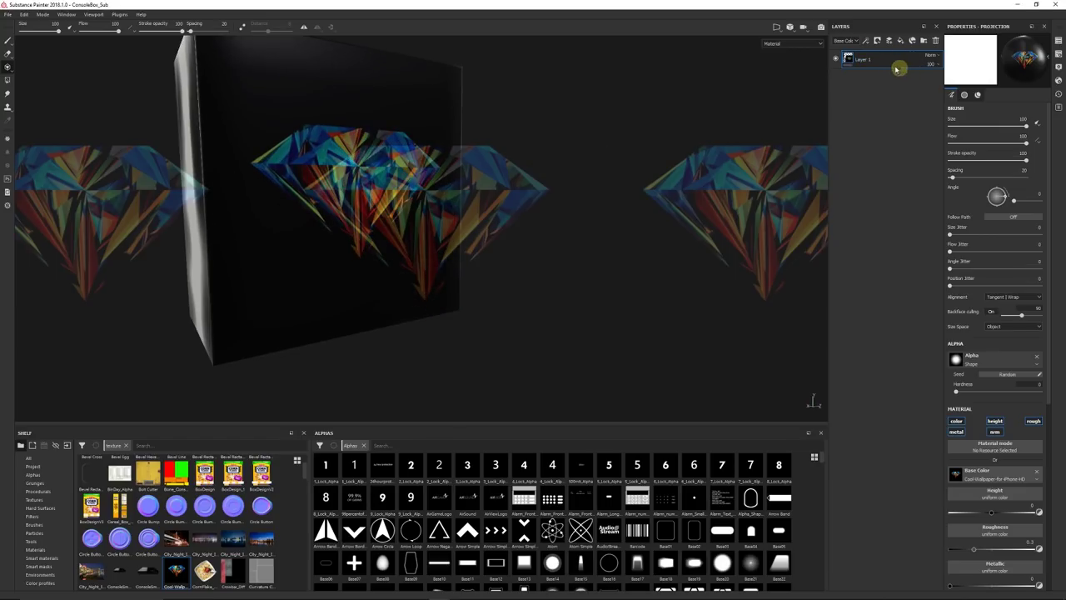
{"action": "middle_click_drag", "start_coordinate": [324, 142], "coordinate": [361, 170], "text": "alt"}
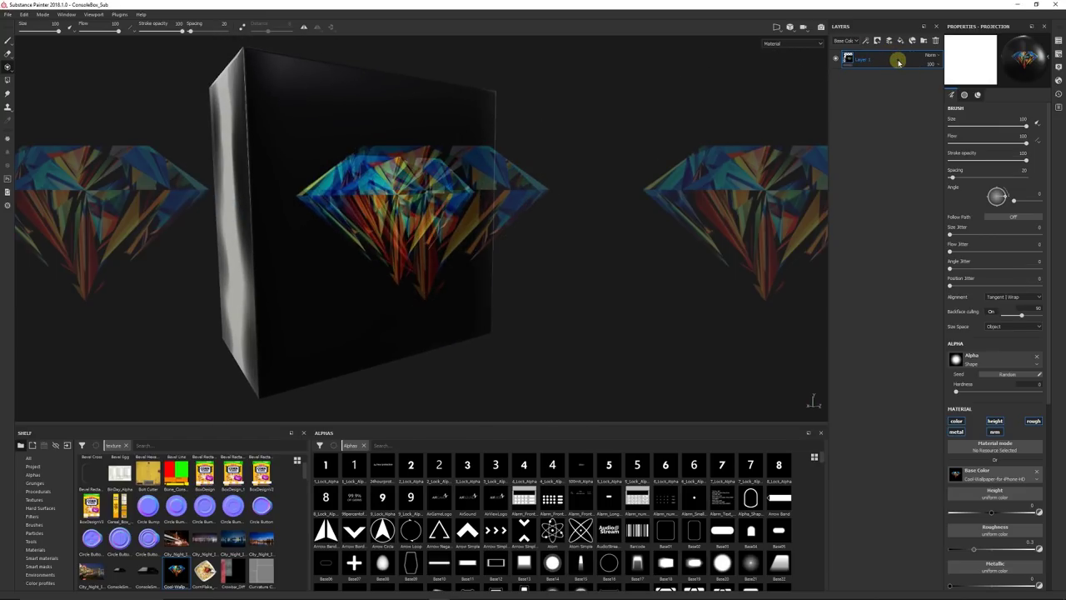
Add a black mask to the painted layer and reveal only the front face with a UV chunk polygon fill.
{"action": "right_click", "coordinate": [894, 64]}
{"action": "left_click", "coordinate": [924, 75]}
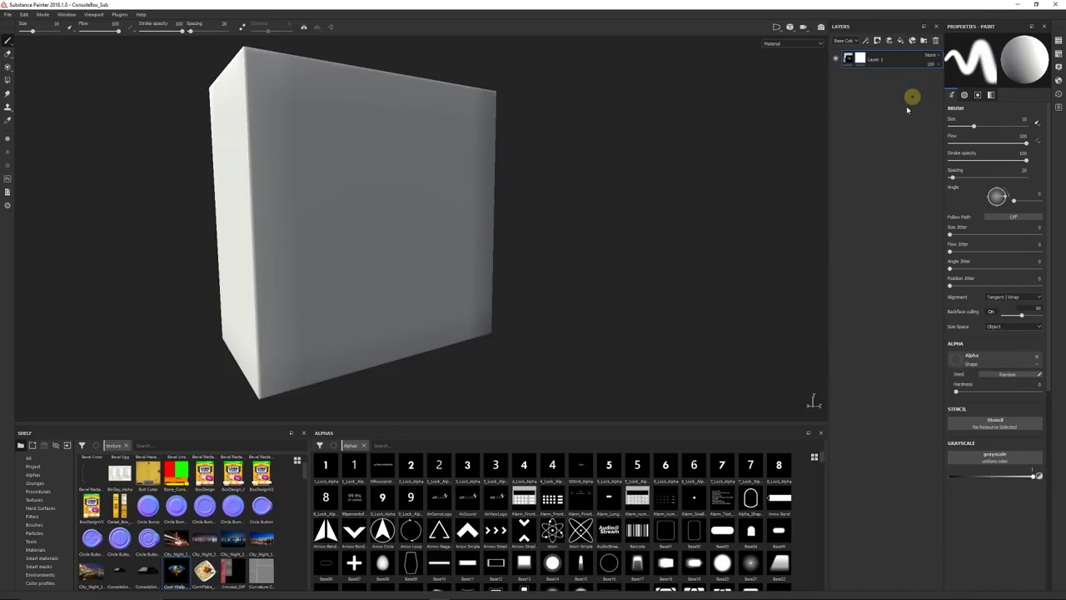
{"action": "key", "text": "4"}
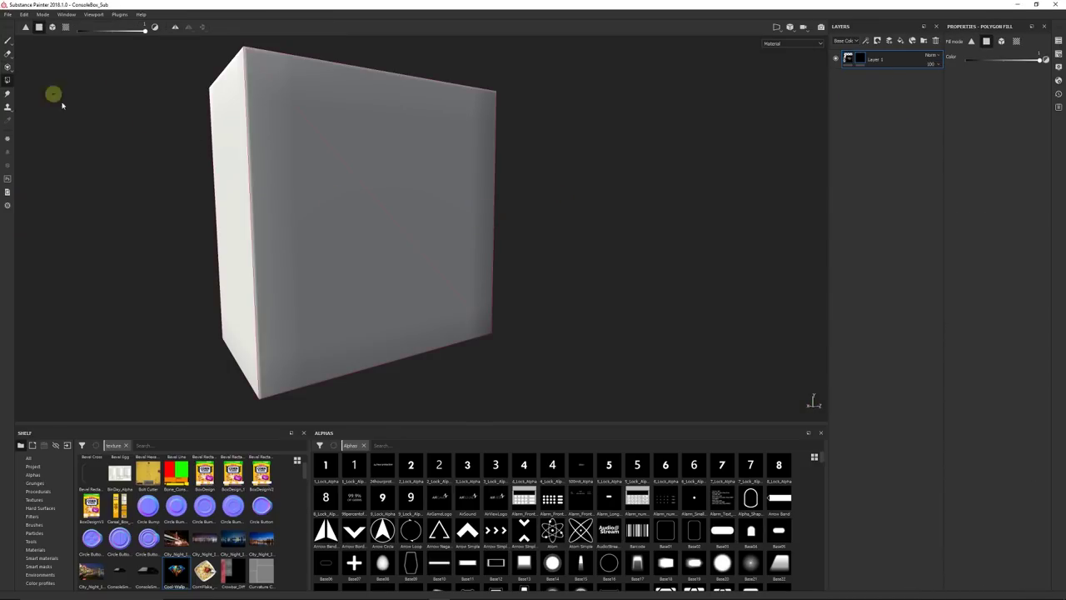
{"action": "left_click", "coordinate": [65, 27]}
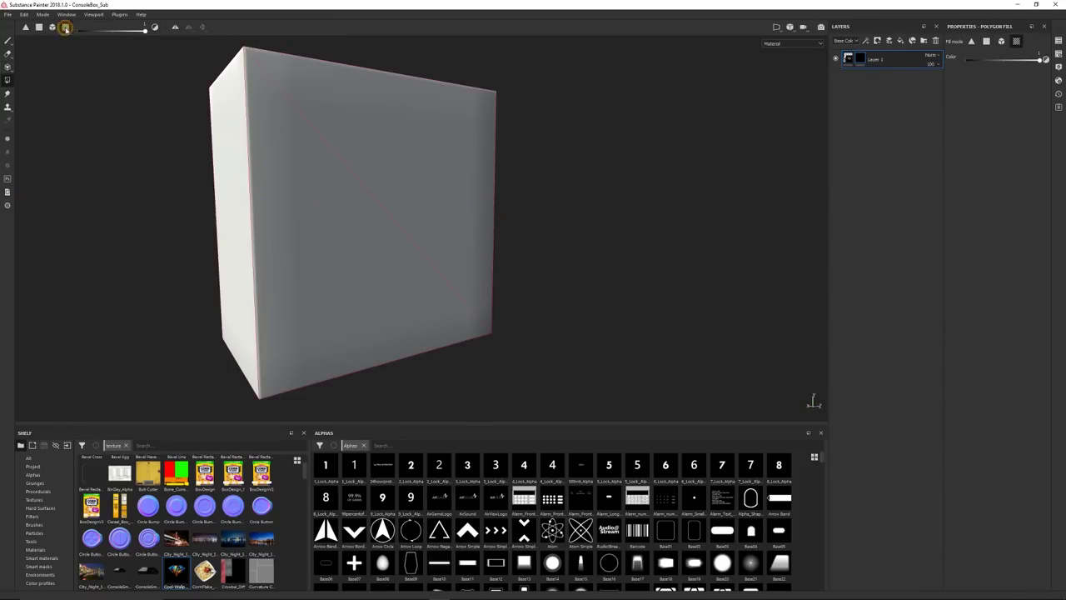
{"action": "left_click", "coordinate": [401, 197]}
{"action": "left_click_drag", "start_coordinate": [613, 247], "coordinate": [541, 163], "text": "alt"}
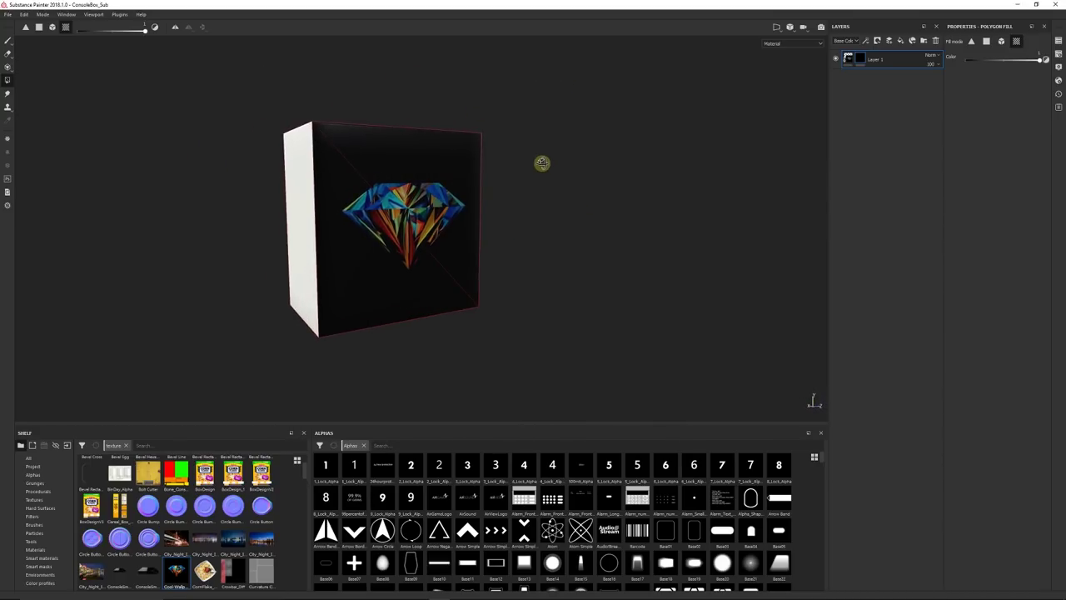
{"action": "scroll", "coordinate": [411, 235], "scroll_direction": "up", "scroll_amount": 3}
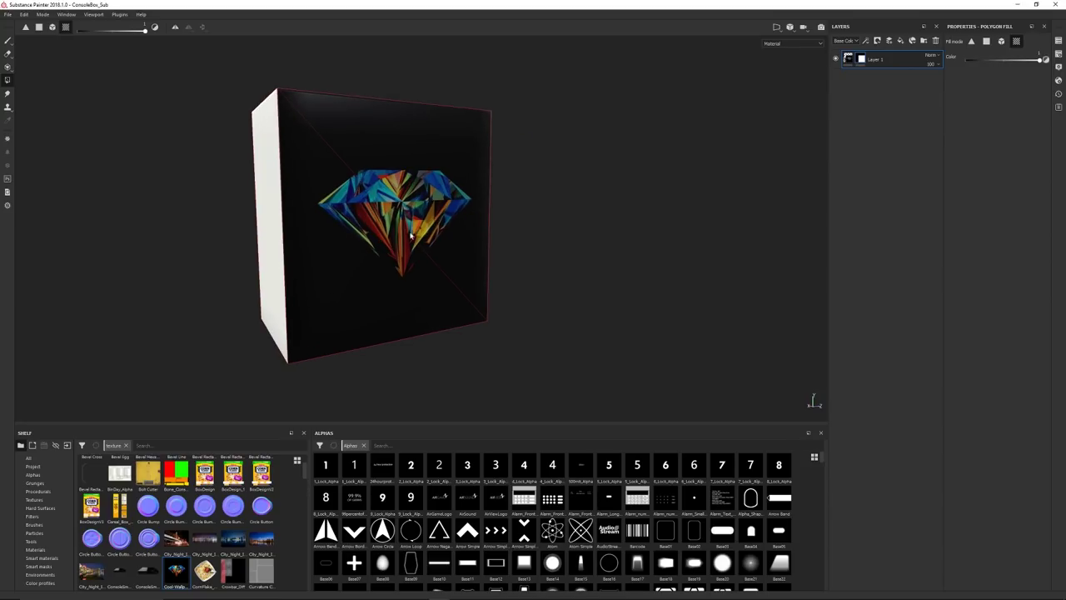
{"action": "middle_click_drag", "start_coordinate": [403, 228], "coordinate": [443, 224], "text": "alt"}
{"action": "scroll", "coordinate": [446, 226], "scroll_direction": "up", "scroll_amount": 1}
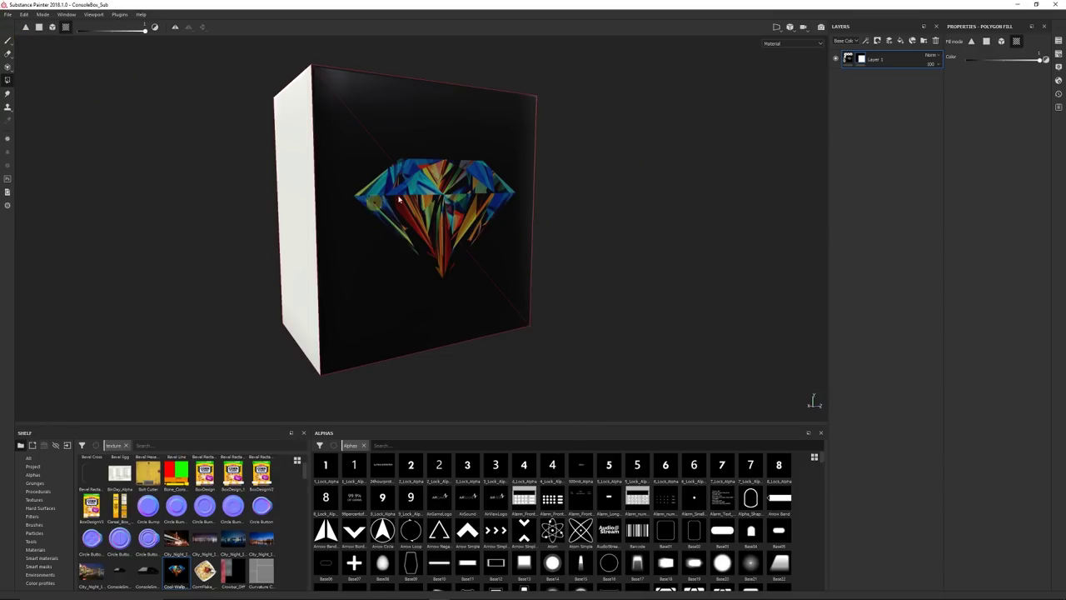
Add a new paint layer named Side for the box's blank narrow side face.
{"action": "left_click_drag", "start_coordinate": [482, 248], "coordinate": [633, 244], "text": "alt"}
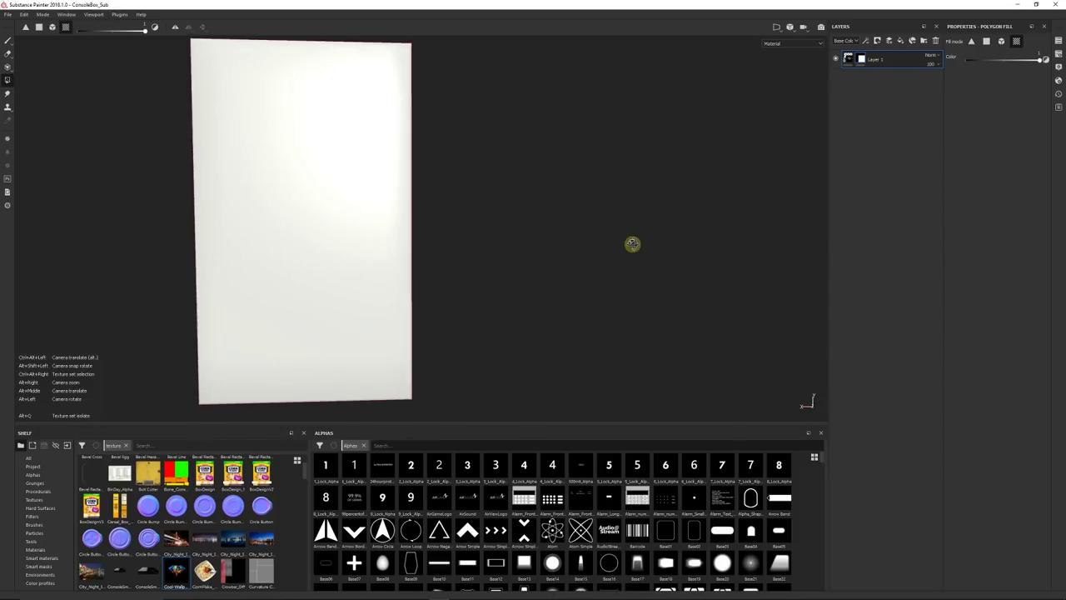
{"action": "right_click_drag", "start_coordinate": [409, 247], "coordinate": [378, 250], "text": "alt"}
{"action": "middle_click_drag", "start_coordinate": [379, 250], "coordinate": [433, 244], "text": "alt"}
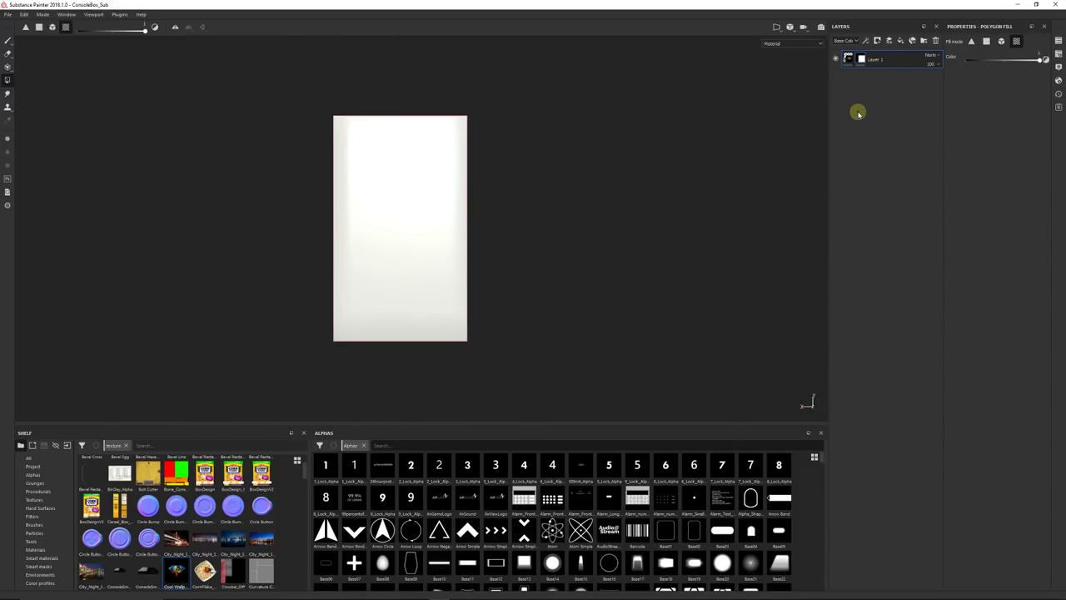
{"action": "left_click", "coordinate": [890, 41]}
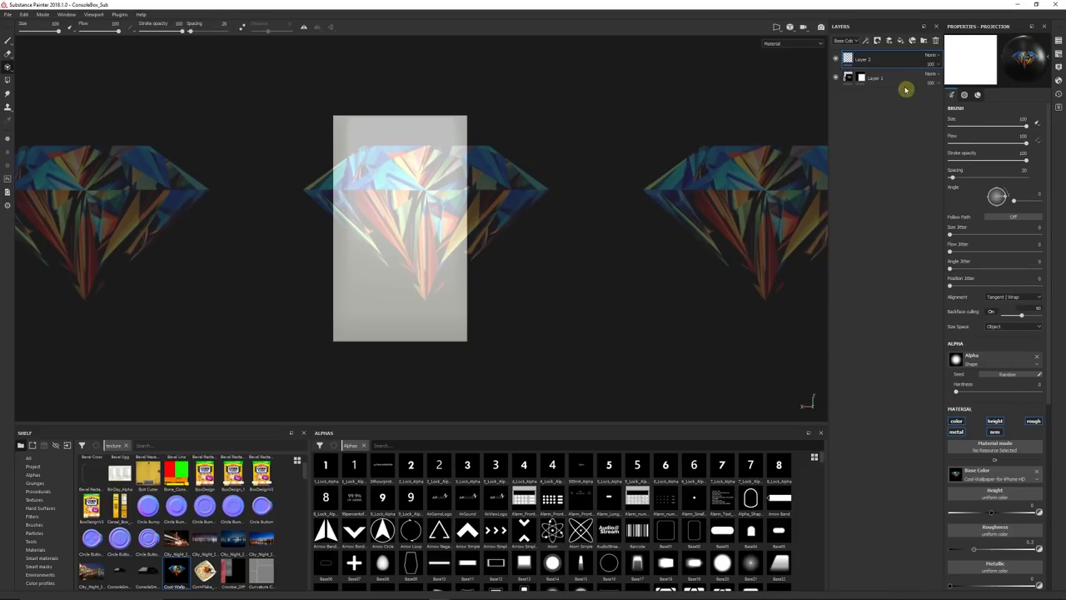
{"action": "double_click", "coordinate": [868, 60]}
{"action": "type", "text": "Side"}
{"action": "key", "text": "Return"}
Add a black mask to the Side layer and reveal only the narrow side face with a UV chunk polygon fill.
{"action": "left_click", "coordinate": [876, 41]}
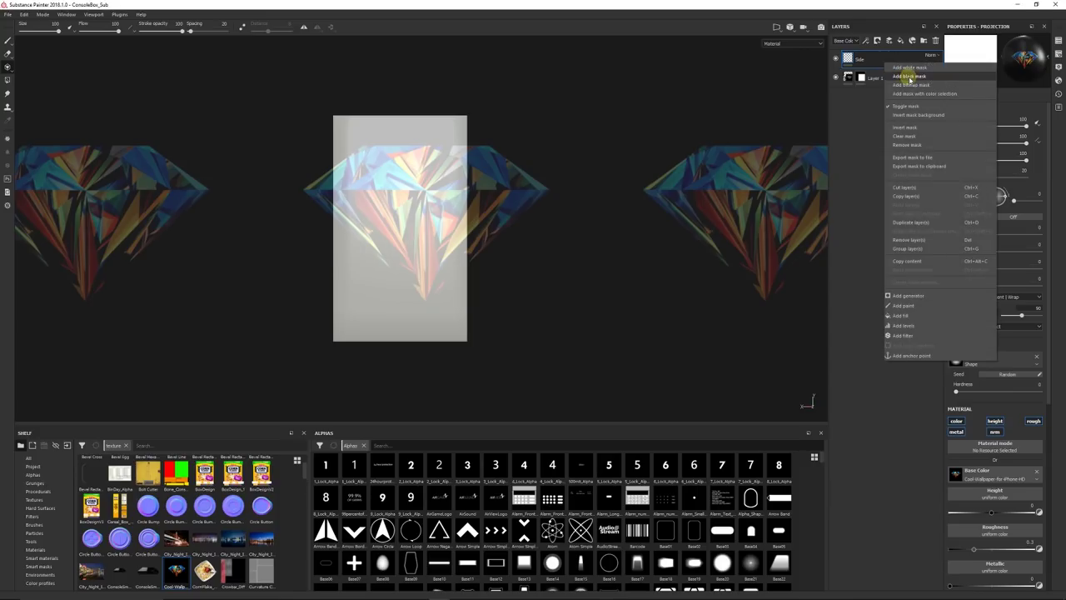
{"action": "left_click", "coordinate": [906, 81]}
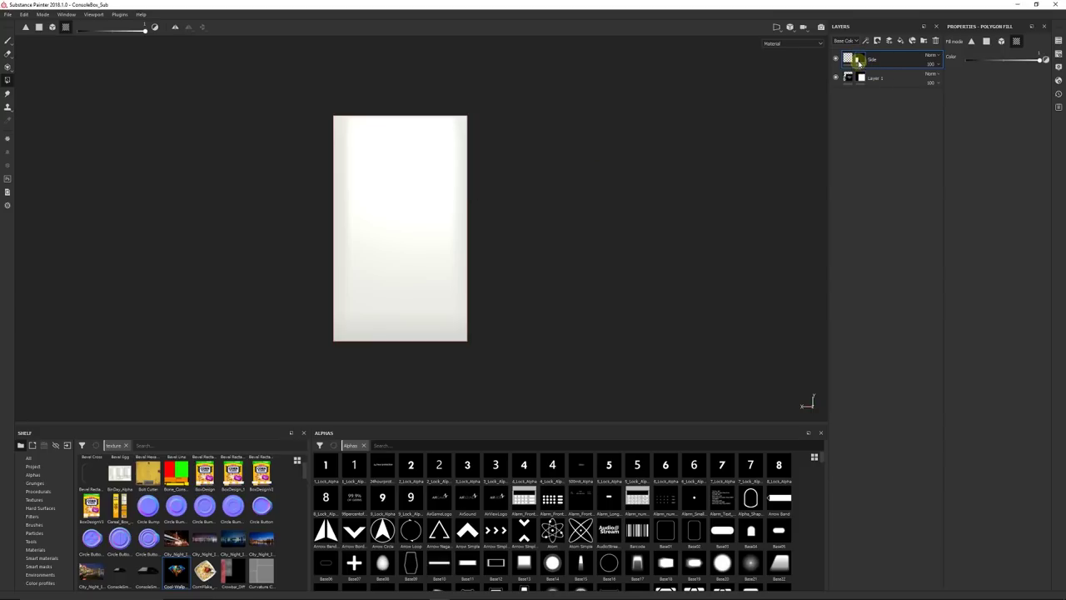
{"action": "mouse_move", "coordinate": [859, 63]}
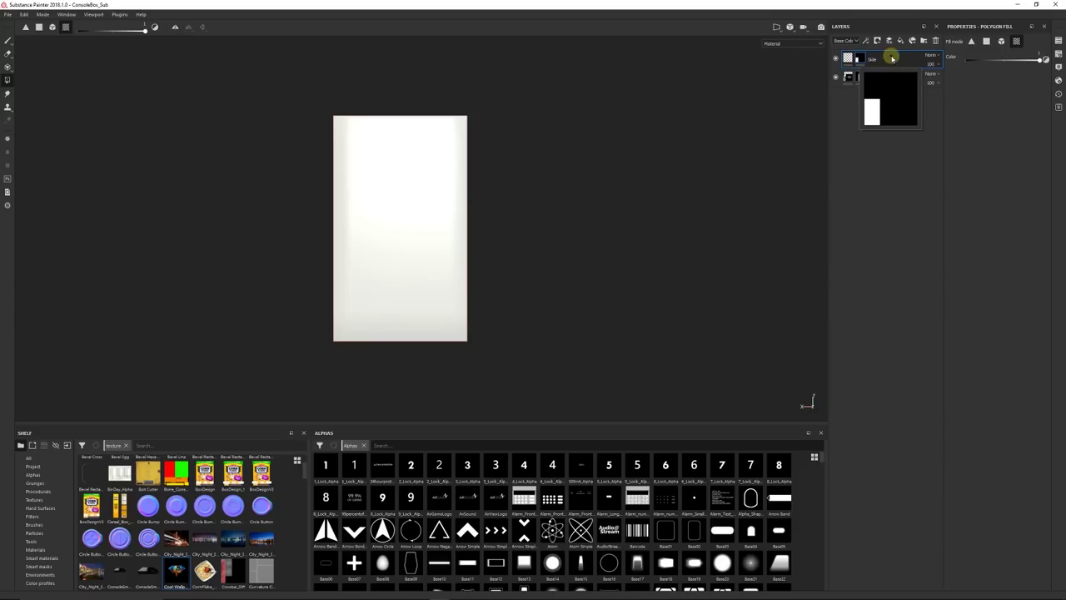
Target the Side layer's paint content and shrink the projected diamond image until it repeats as small tiles across the side face.
{"action": "left_click", "coordinate": [847, 59]}
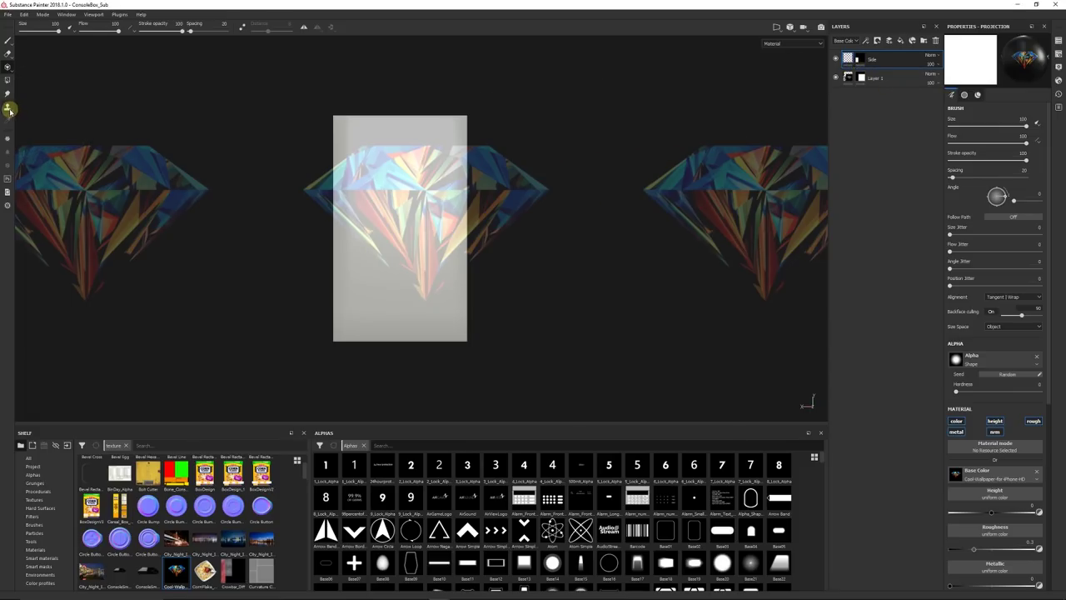
{"action": "left_click_drag", "start_coordinate": [358, 227], "coordinate": [413, 272]}
{"action": "key", "text": "s"}
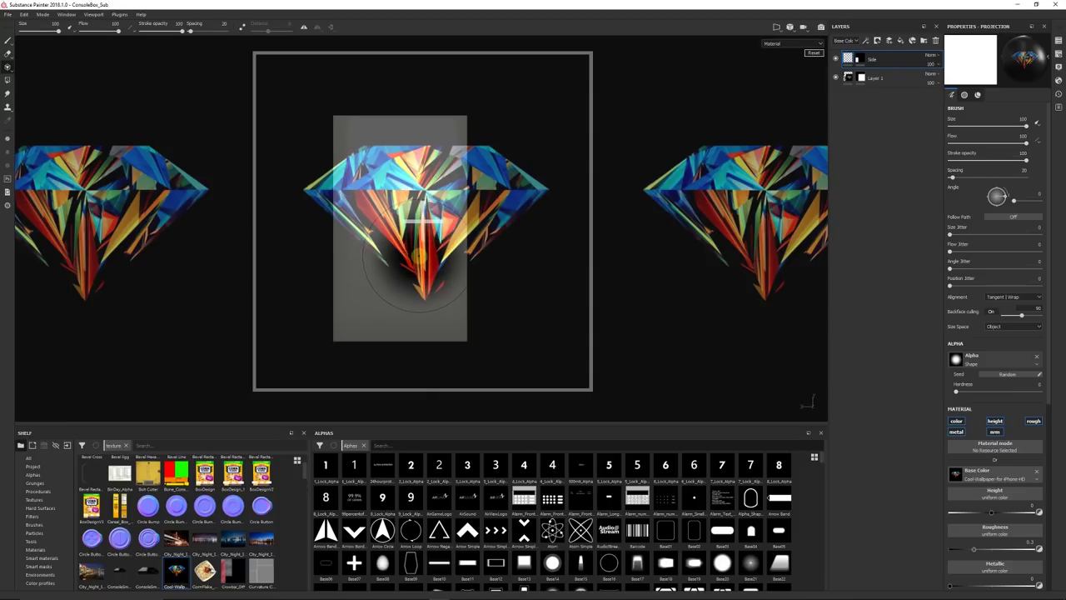
{"action": "right_click_drag", "start_coordinate": [437, 288], "coordinate": [435, 198]}
{"action": "middle_click_drag", "start_coordinate": [436, 213], "coordinate": [464, 233]}
{"action": "right_click_drag", "start_coordinate": [463, 235], "coordinate": [457, 218]}
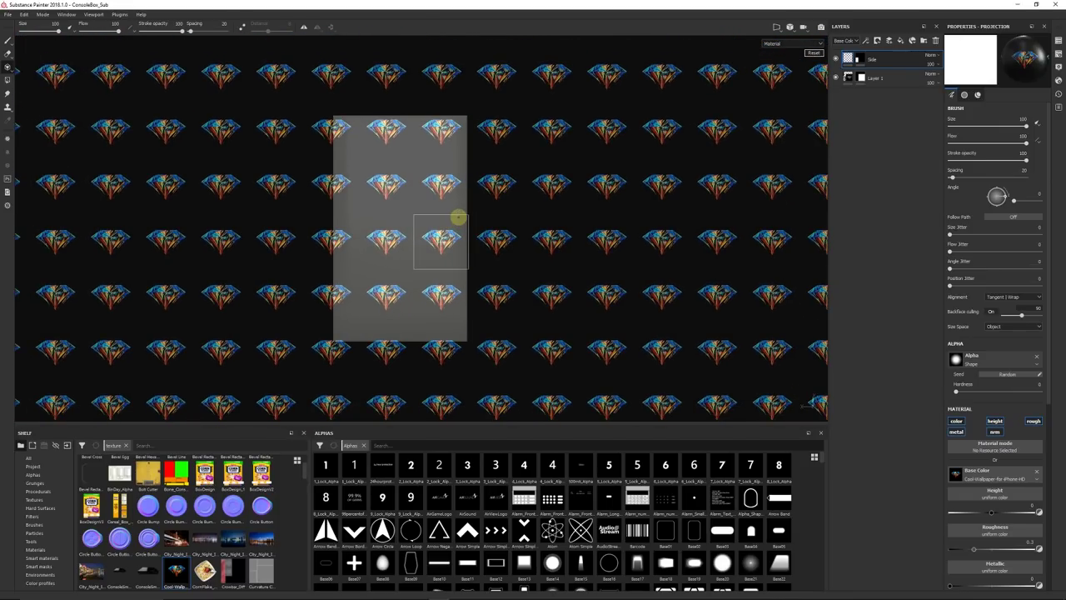
{"action": "middle_click_drag", "start_coordinate": [459, 216], "coordinate": [439, 239]}
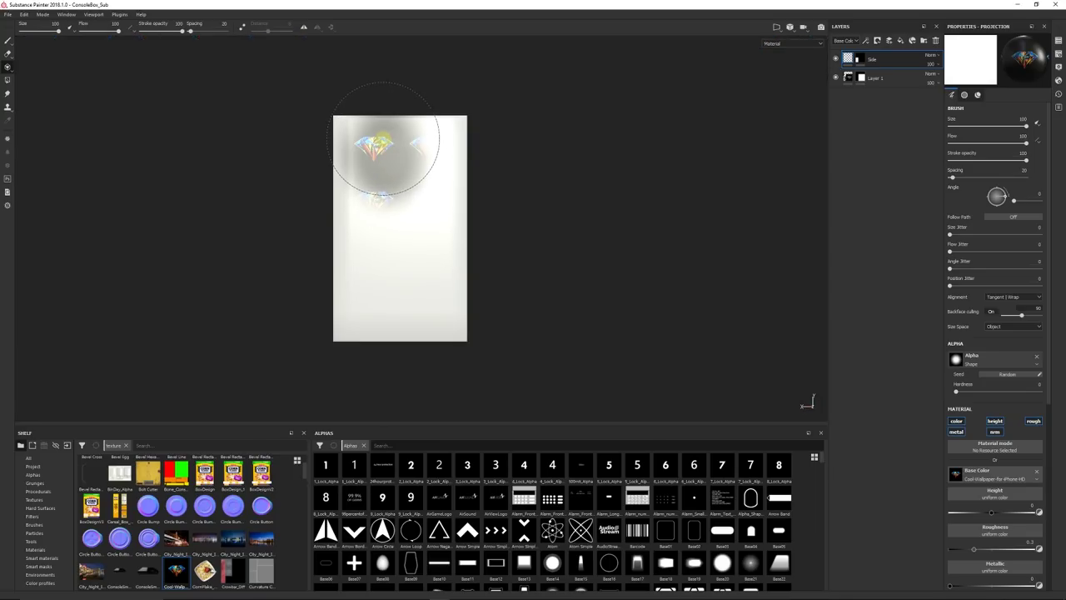
Slightly enlarge and shift the tiled projection so two columns of four diamonds fit within the side face.
{"action": "key", "text": "s"}
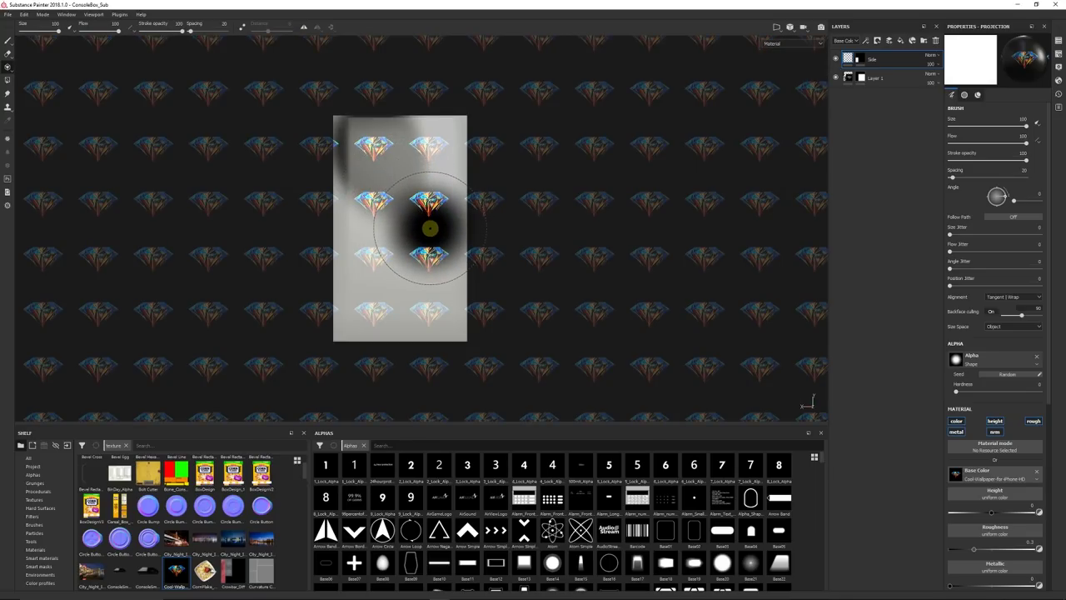
{"action": "key", "text": "s"}
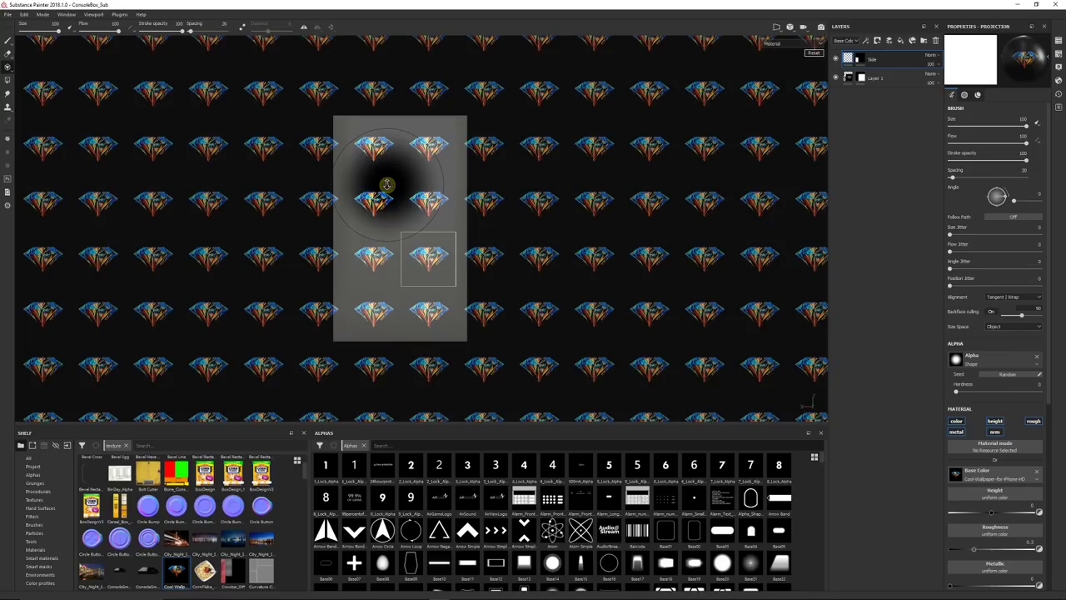
{"action": "right_click_drag", "start_coordinate": [386, 185], "coordinate": [387, 190]}
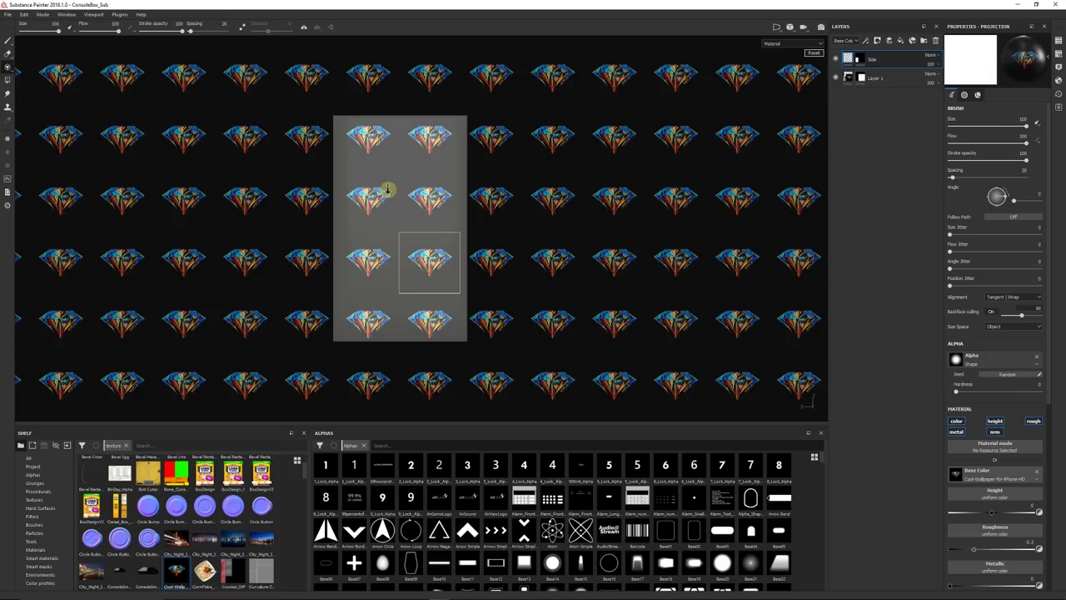
{"action": "middle_click_drag", "start_coordinate": [387, 190], "coordinate": [390, 186]}
Paint the tiled diamonds over the whole side face with a slightly smaller projection brush and return to the regular Paint tool.
{"action": "right_click_drag", "start_coordinate": [390, 185], "coordinate": [382, 185], "text": "ctrl"}
{"action": "mouse_move", "coordinate": [381, 185]}
{"action": "left_mouse_down"}
{"action": "mouse_move", "coordinate": [374, 157]}
{"action": "mouse_move", "coordinate": [383, 160]}
{"action": "mouse_move", "coordinate": [390, 143]}
{"action": "mouse_move", "coordinate": [362, 128]}
{"action": "mouse_move", "coordinate": [350, 146]}
{"action": "mouse_move", "coordinate": [423, 135]}
{"action": "mouse_move", "coordinate": [441, 156]}
{"action": "mouse_move", "coordinate": [453, 120]}
{"action": "mouse_move", "coordinate": [342, 122]}
{"action": "mouse_move", "coordinate": [363, 245]}
{"action": "mouse_move", "coordinate": [350, 336]}
{"action": "mouse_move", "coordinate": [445, 333]}
{"action": "mouse_move", "coordinate": [442, 276]}
{"action": "mouse_move", "coordinate": [408, 304]}
{"action": "mouse_move", "coordinate": [399, 298]}
{"action": "left_mouse_up"}
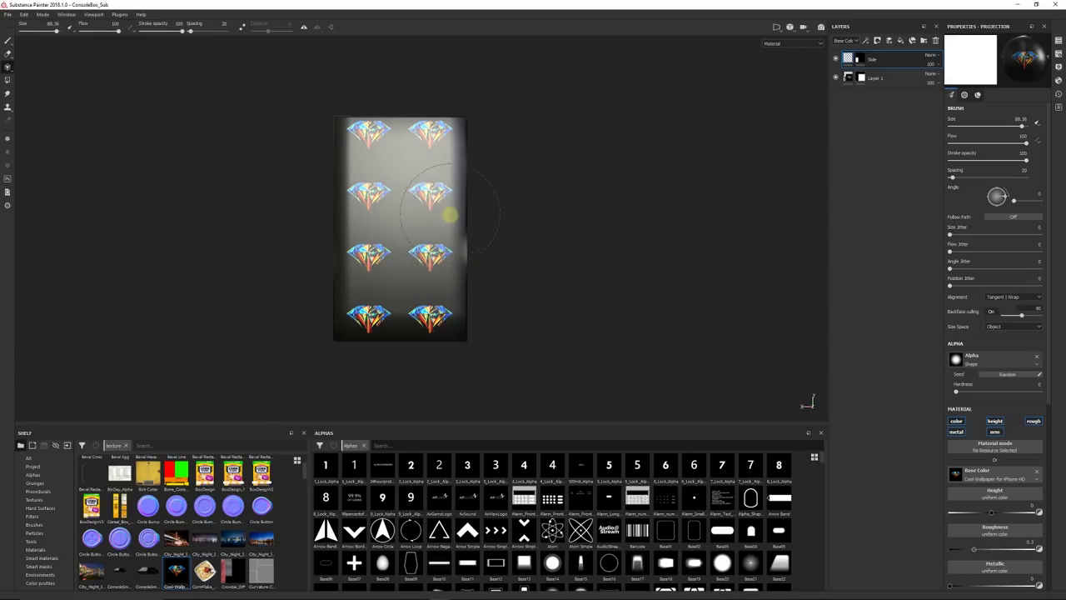
{"action": "left_click_drag", "start_coordinate": [456, 278], "coordinate": [463, 271]}
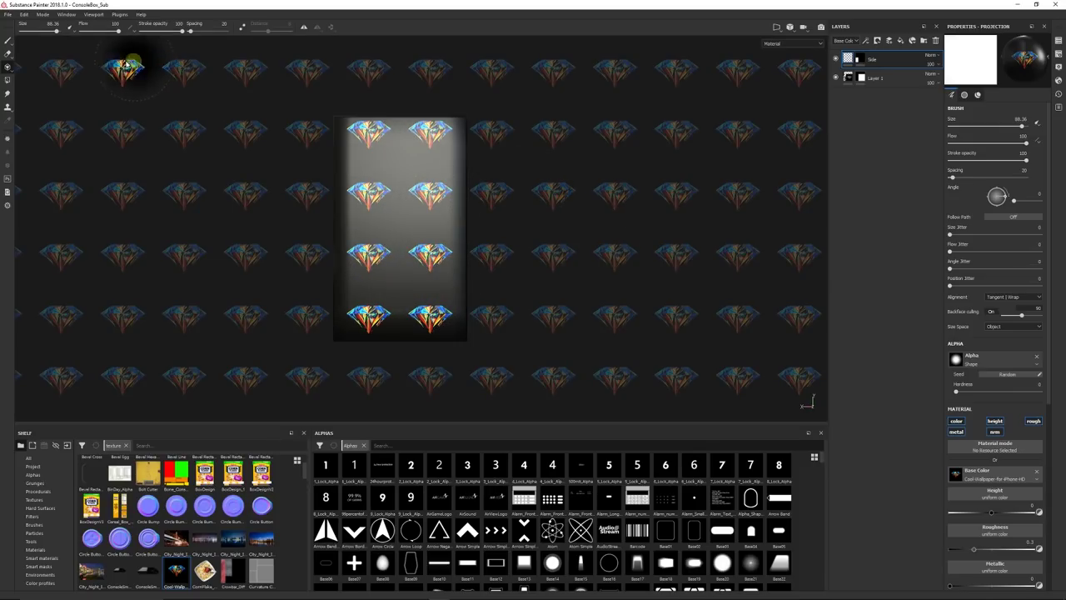
{"action": "left_click", "coordinate": [13, 39]}
{"action": "mouse_move", "coordinate": [555, 224]}
{"action": "left_mouse_down", "text": "alt"}
{"action": "mouse_move", "coordinate": [343, 224]}
{"action": "mouse_move", "coordinate": [588, 205]}
{"action": "mouse_move", "coordinate": [655, 244]}
{"action": "mouse_move", "coordinate": [743, 203]}
{"action": "mouse_move", "coordinate": [350, 213]}
{"action": "mouse_move", "coordinate": [730, 222]}
{"action": "mouse_move", "coordinate": [341, 234]}
{"action": "mouse_move", "coordinate": [466, 217]}
{"action": "mouse_move", "coordinate": [721, 222]}
{"action": "mouse_move", "coordinate": [361, 226]}
{"action": "mouse_move", "coordinate": [159, 185]}
{"action": "mouse_move", "coordinate": [31, 208]}
{"action": "mouse_move", "coordinate": [498, 223]}
{"action": "mouse_move", "coordinate": [374, 205]}
{"action": "mouse_move", "coordinate": [422, 222]}
{"action": "mouse_move", "coordinate": [400, 250]}
{"action": "mouse_move", "coordinate": [434, 278]}
{"action": "mouse_move", "coordinate": [550, 250]}
{"action": "mouse_move", "coordinate": [506, 259]}
{"action": "left_mouse_up", "text": "alt"}
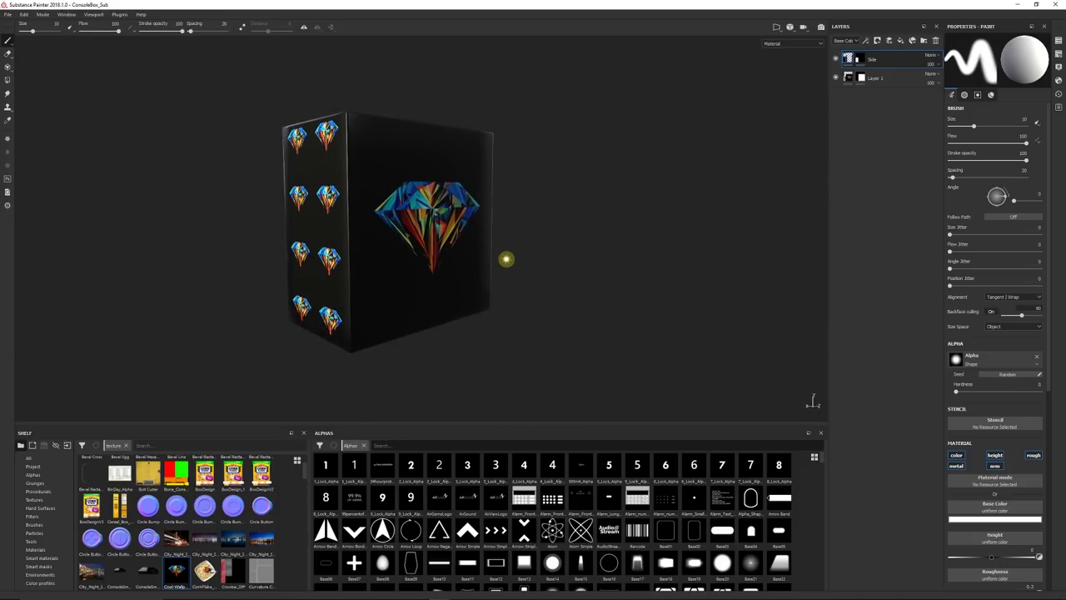